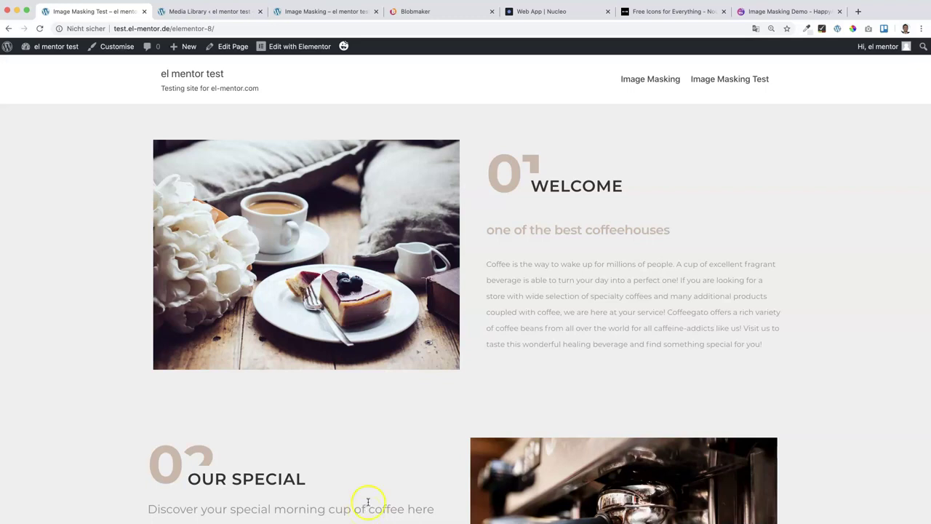
Step: Review the unmasked rectangular images on the Image Masking Test page
{"action": "scroll", "coordinate": [374, 433], "scroll_direction": "down", "scroll_amount": 10}
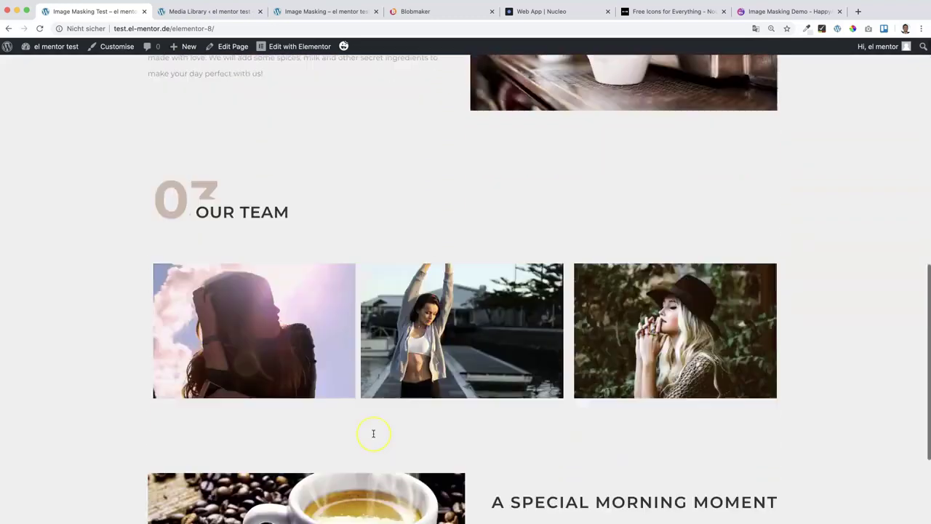
{"action": "scroll", "coordinate": [293, 339], "scroll_direction": "up", "scroll_amount": 10}
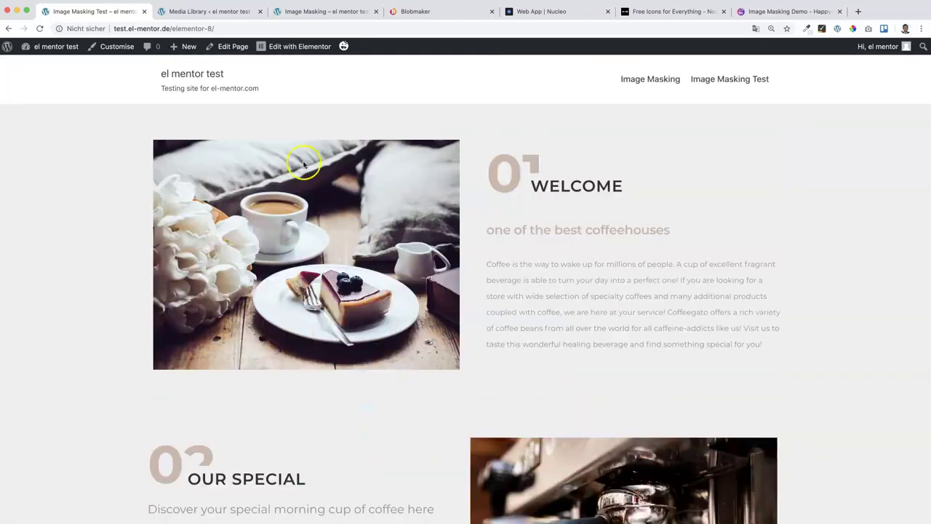
{"action": "scroll", "coordinate": [418, 368], "scroll_direction": "down", "scroll_amount": 3}
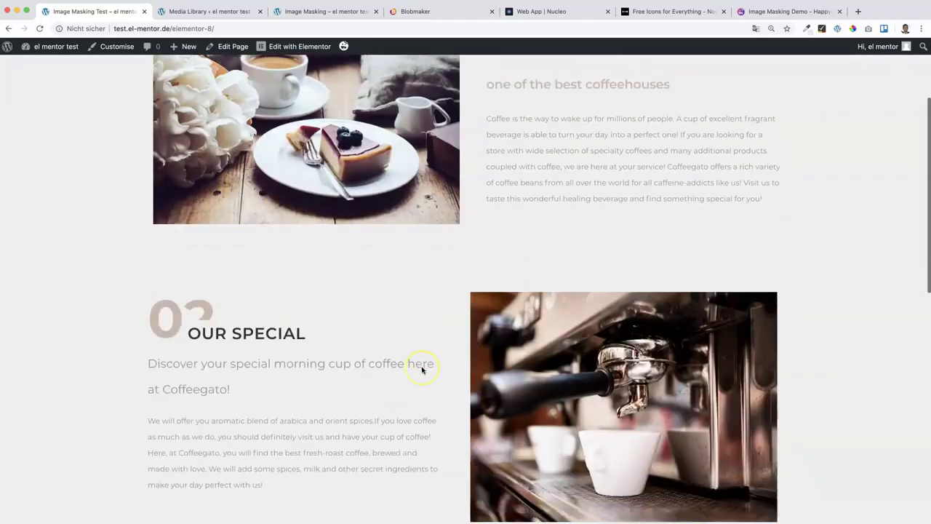
{"action": "scroll", "coordinate": [422, 369], "scroll_direction": "up", "scroll_amount": 3}
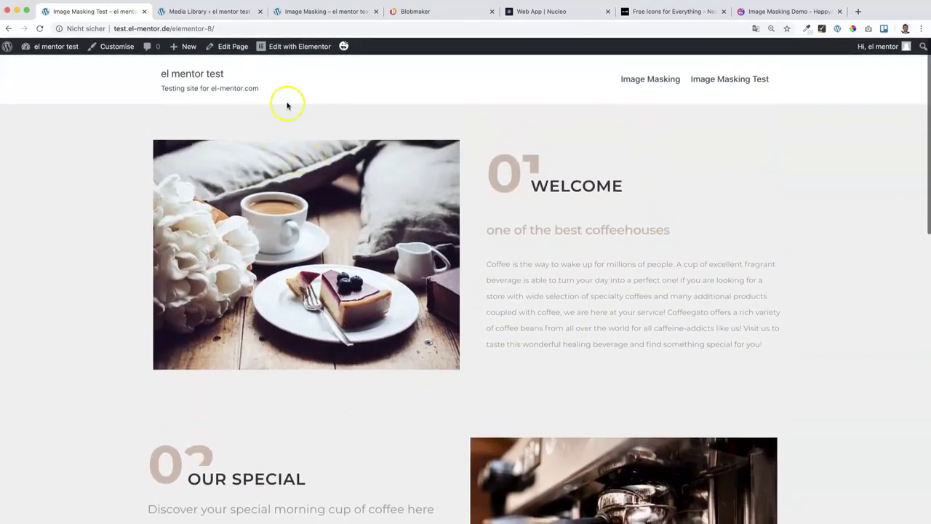
Step: Examine the finished Image Masking page, including its blob, heart and Coffee-lettering image masks
{"action": "left_click", "coordinate": [307, 11]}
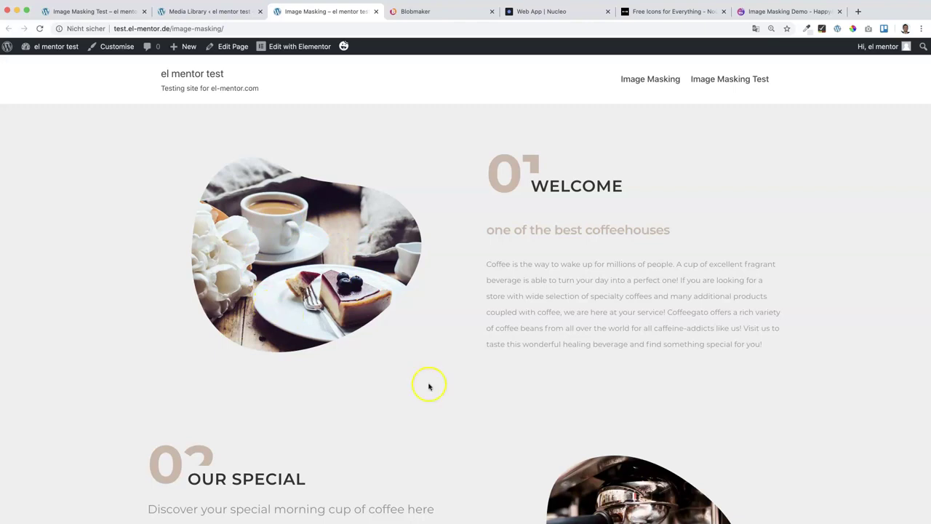
{"action": "scroll", "coordinate": [456, 403], "scroll_direction": "down", "scroll_amount": 3}
{"action": "scroll", "coordinate": [595, 401], "scroll_direction": "down", "scroll_amount": 5}
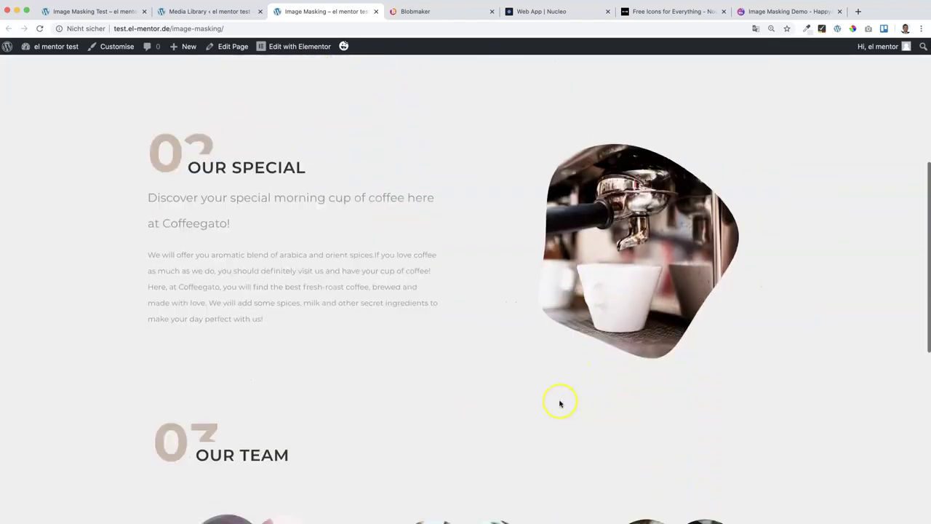
{"action": "scroll", "coordinate": [559, 402], "scroll_direction": "down", "scroll_amount": 5}
{"action": "scroll", "coordinate": [557, 402], "scroll_direction": "down", "scroll_amount": 3}
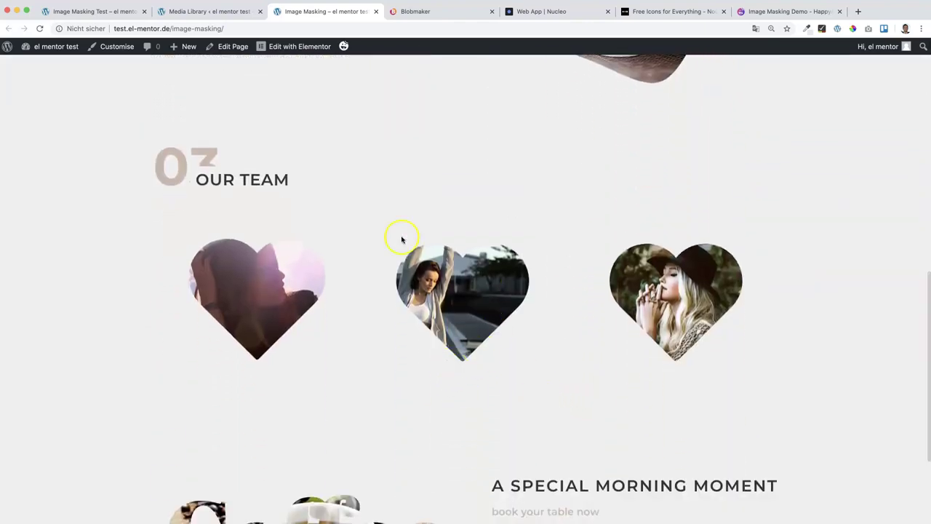
{"action": "scroll", "coordinate": [511, 358], "scroll_direction": "down", "scroll_amount": 4}
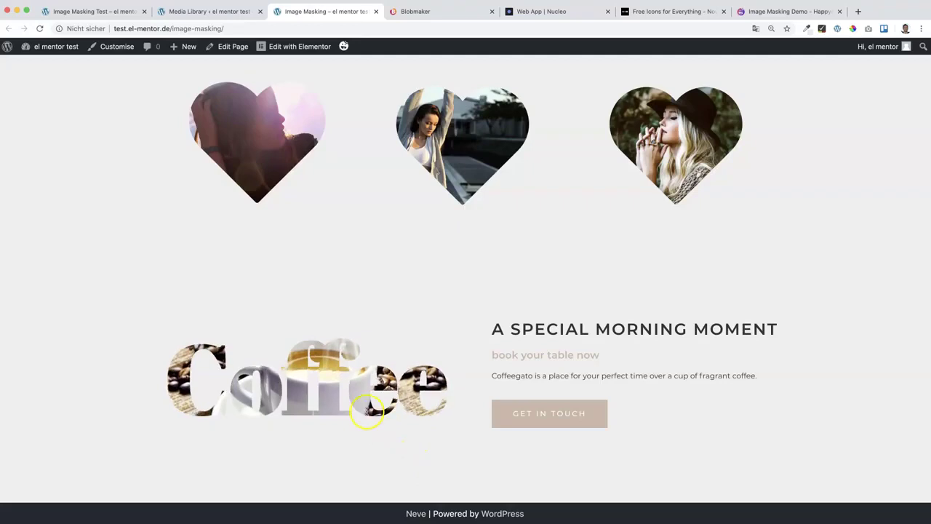
{"action": "scroll", "coordinate": [415, 456], "scroll_direction": "up", "scroll_amount": 15}
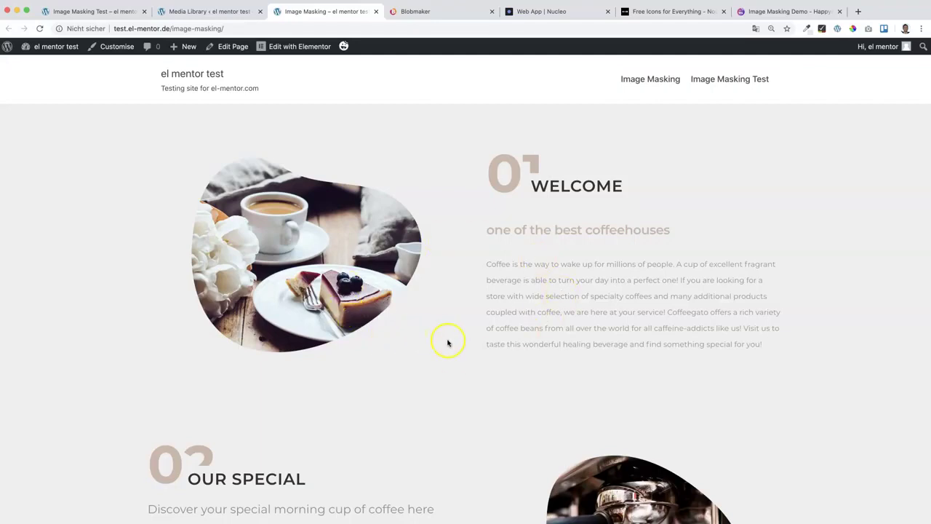
{"action": "scroll", "coordinate": [447, 342], "scroll_direction": "down", "scroll_amount": 5}
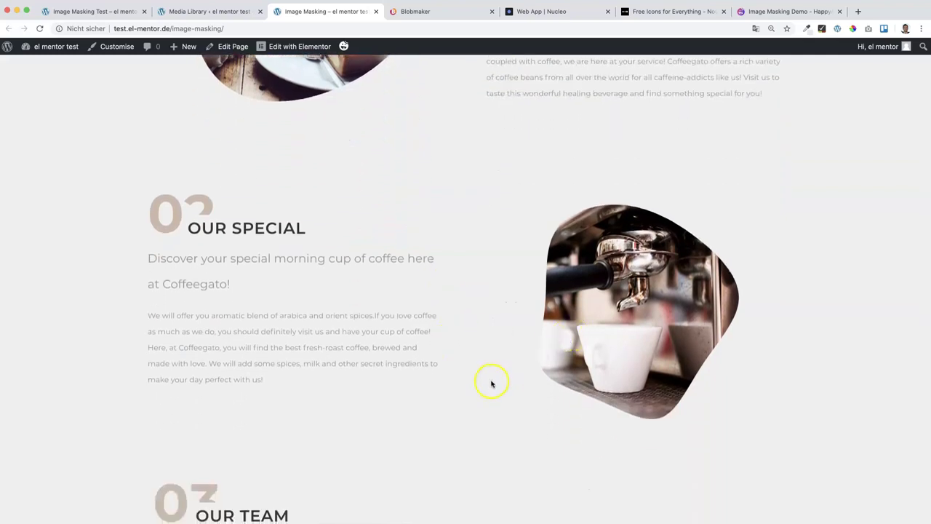
{"action": "scroll", "coordinate": [483, 385], "scroll_direction": "down", "scroll_amount": 10}
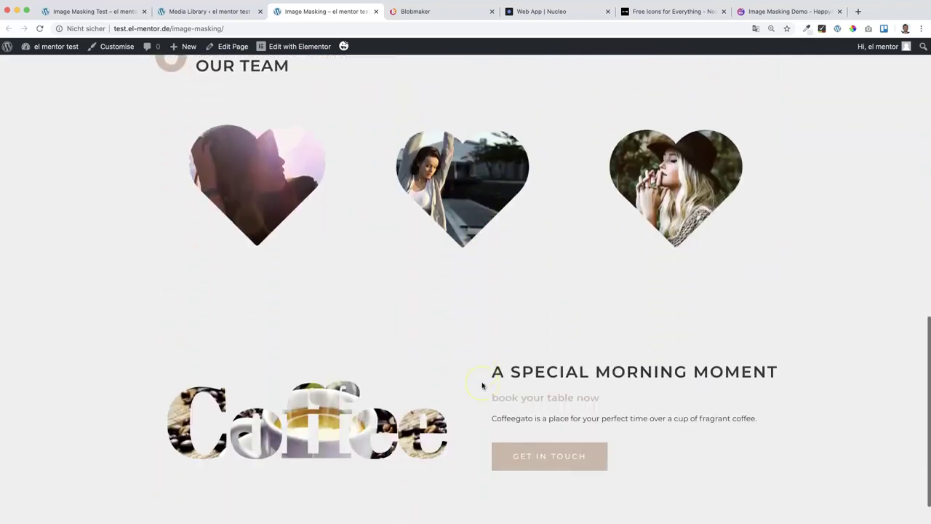
{"action": "scroll", "coordinate": [448, 324], "scroll_direction": "up", "scroll_amount": 6}
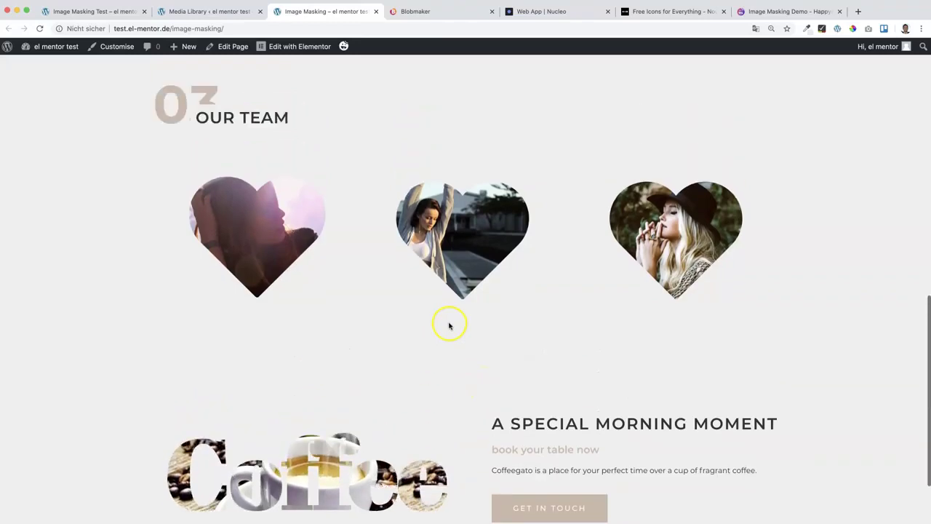
{"action": "scroll", "coordinate": [449, 326], "scroll_direction": "up", "scroll_amount": 6}
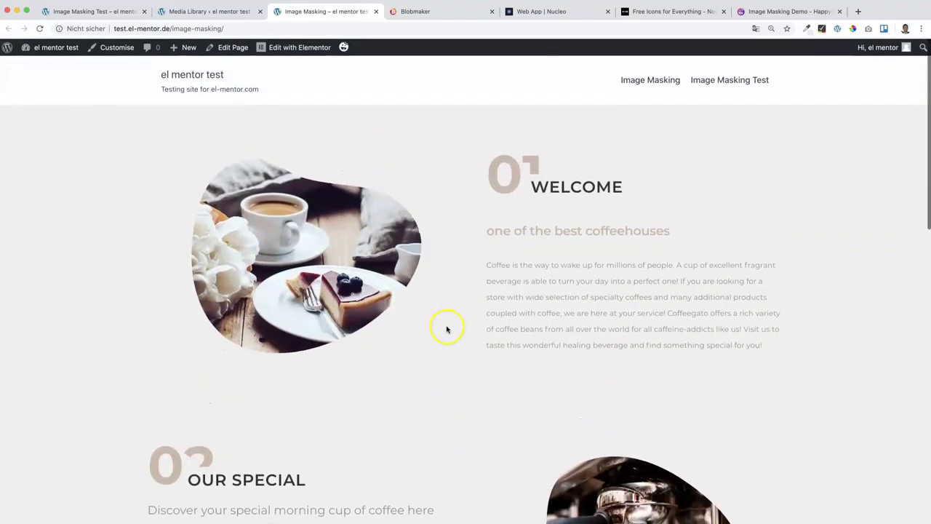
Step: Open the Image Masking Test page for editing in Elementor
{"action": "left_click", "coordinate": [121, 15]}
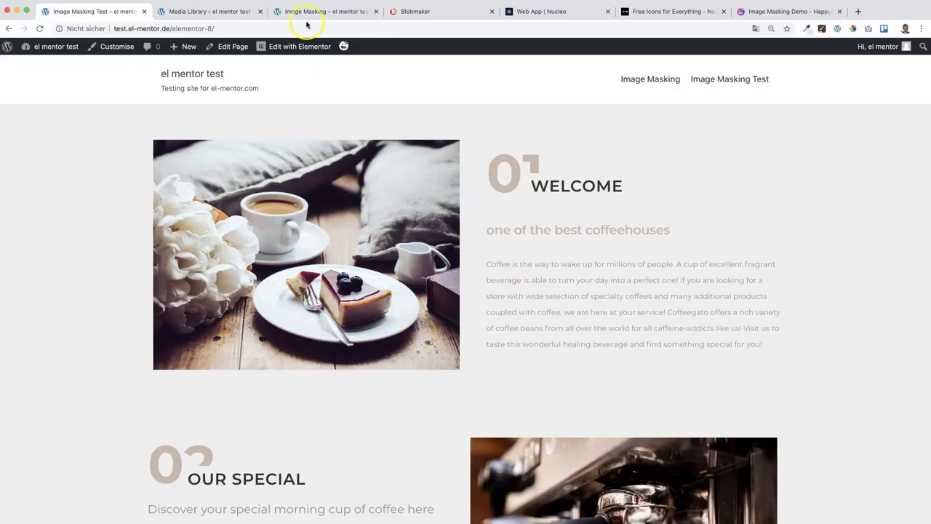
{"action": "left_click", "coordinate": [281, 46]}
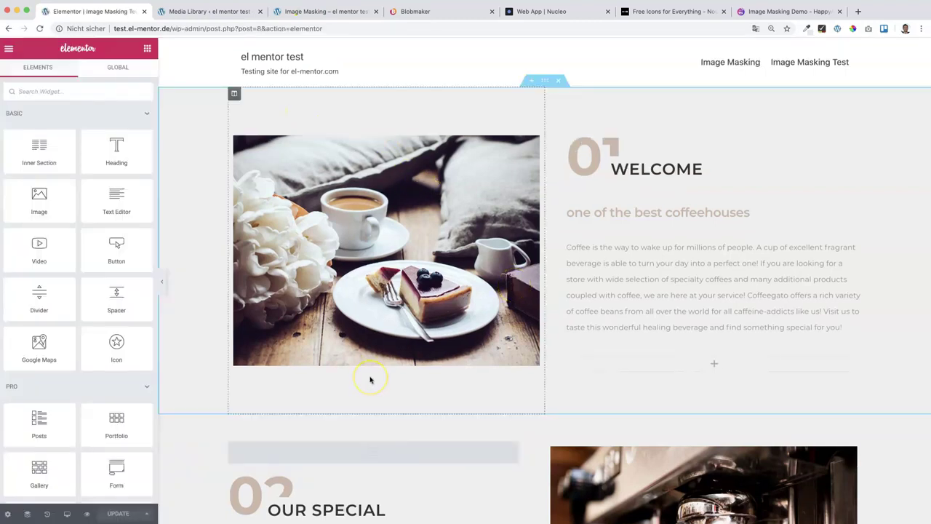
{"action": "left_click", "coordinate": [399, 275]}
Step: Switch to the Happy Addons demo page and read through its Image Masking feature description and sample shapes
{"action": "left_click", "coordinate": [772, 13]}
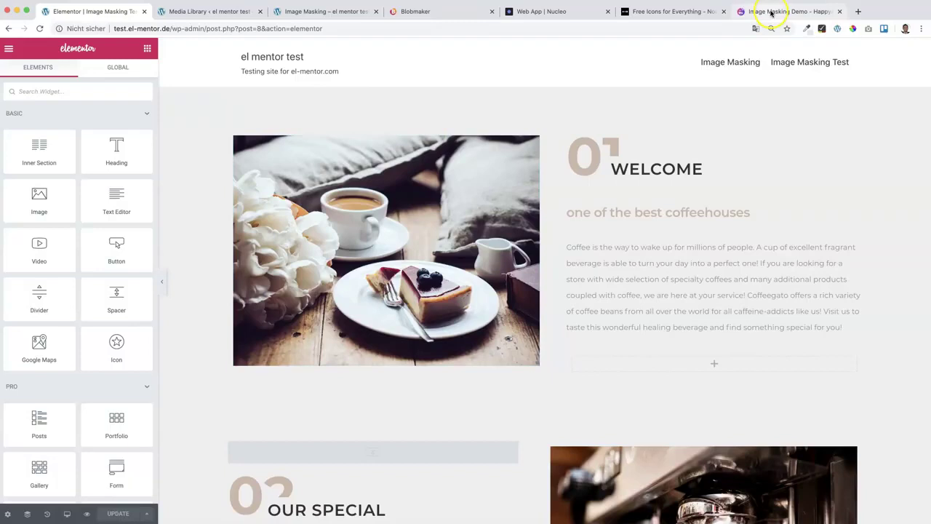
{"action": "left_click", "coordinate": [461, 223]}
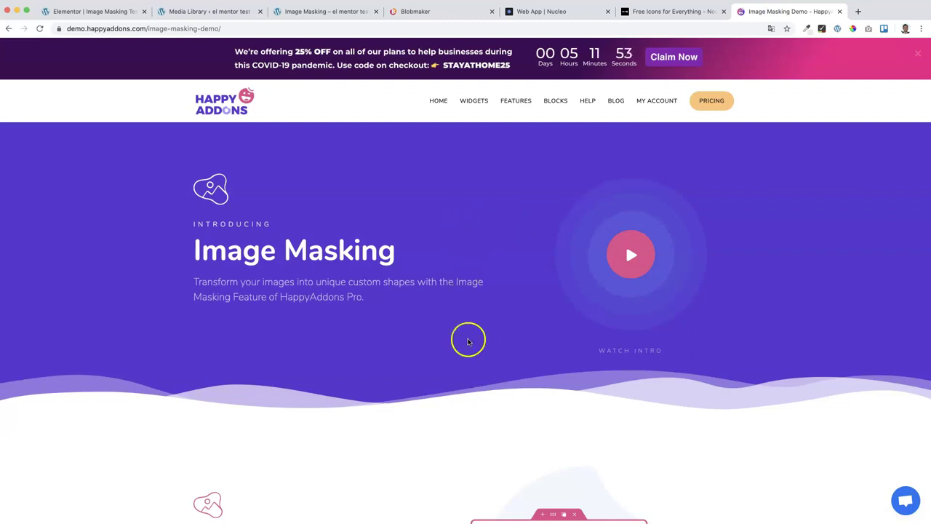
{"action": "scroll", "coordinate": [472, 339], "scroll_direction": "down", "scroll_amount": 3}
{"action": "scroll", "coordinate": [435, 341], "scroll_direction": "down", "scroll_amount": 10}
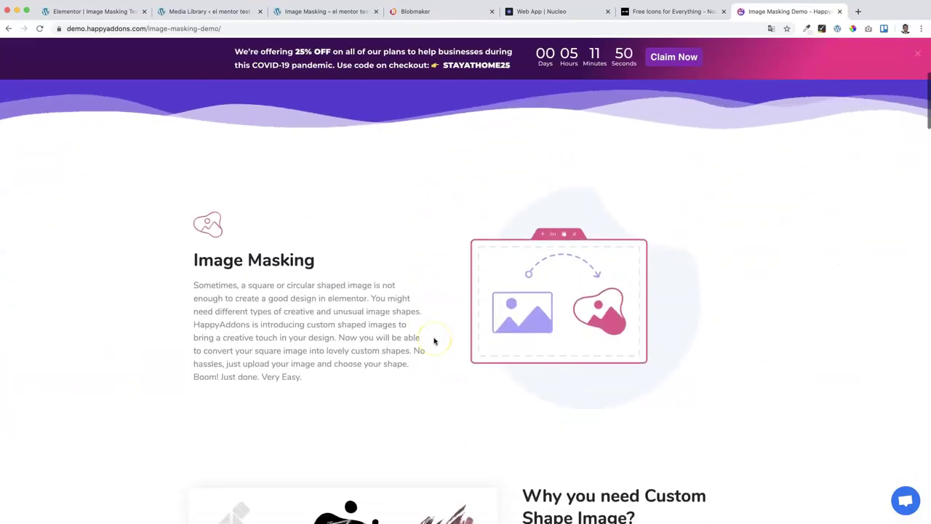
{"action": "scroll", "coordinate": [434, 341], "scroll_direction": "down", "scroll_amount": 5}
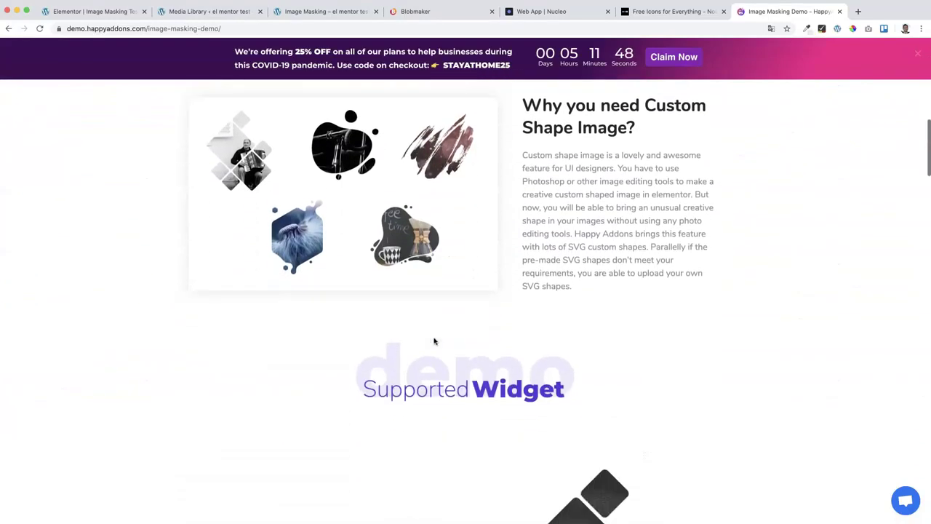
{"action": "scroll", "coordinate": [435, 342], "scroll_direction": "up", "scroll_amount": 1}
{"action": "scroll", "coordinate": [434, 340], "scroll_direction": "up", "scroll_amount": 10}
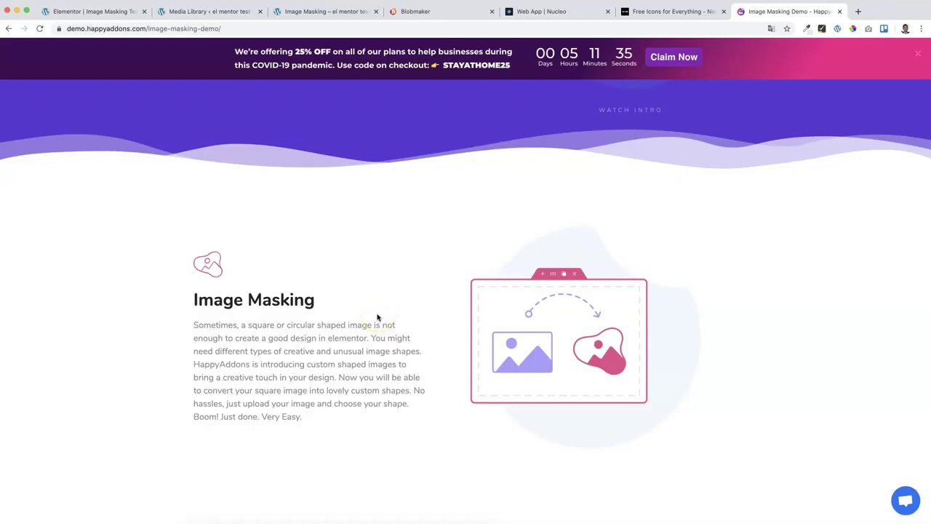
{"action": "scroll", "coordinate": [378, 317], "scroll_direction": "up", "scroll_amount": 5}
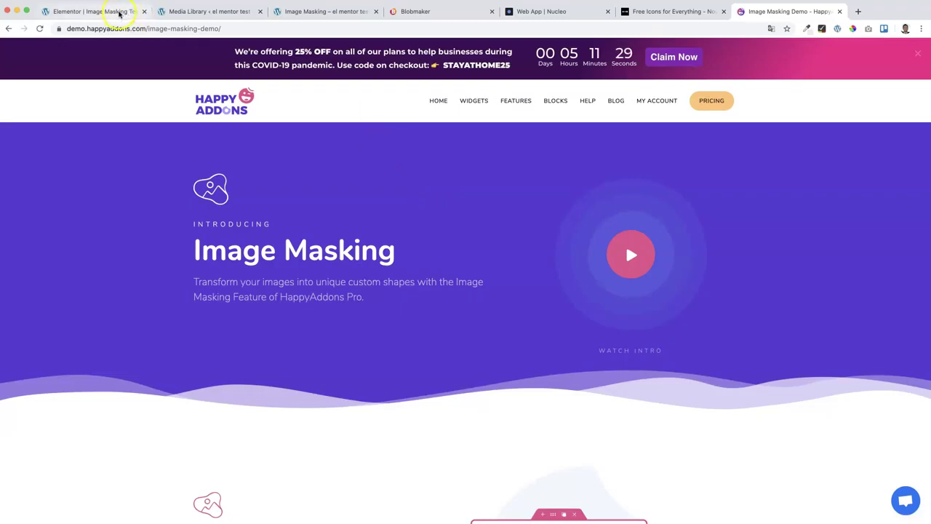
Step: Return to the Elementor editor and open the Image Masking options for the Welcome section's coffee and cake image
{"action": "left_click", "coordinate": [117, 13]}
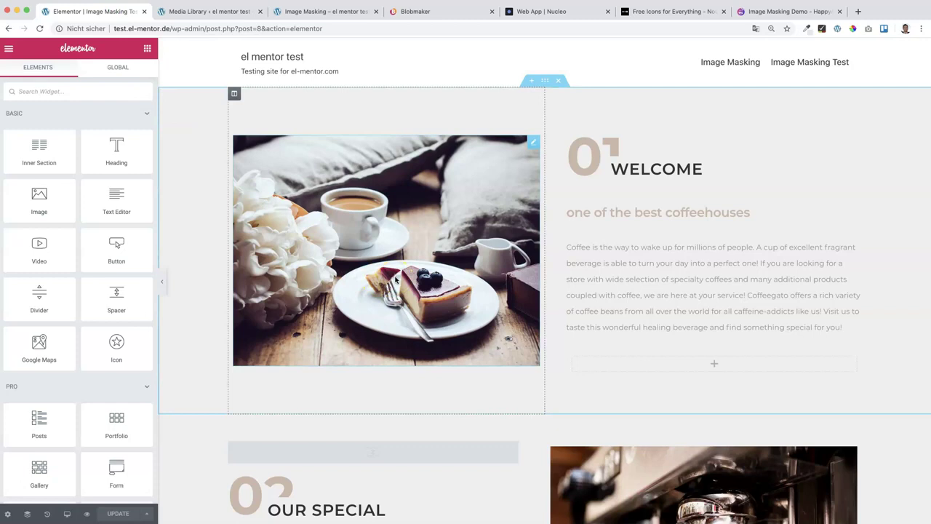
{"action": "left_click", "coordinate": [410, 244]}
{"action": "left_click", "coordinate": [434, 231]}
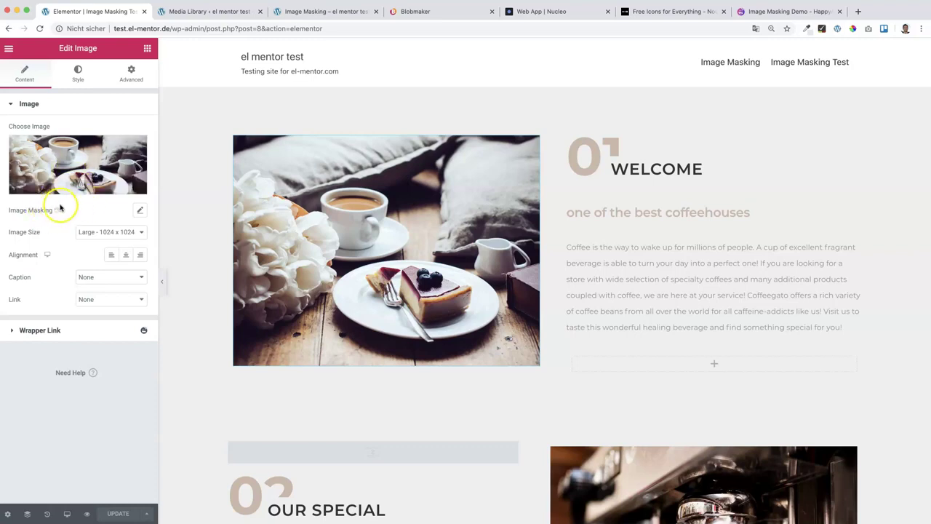
{"action": "left_click", "coordinate": [138, 210]}
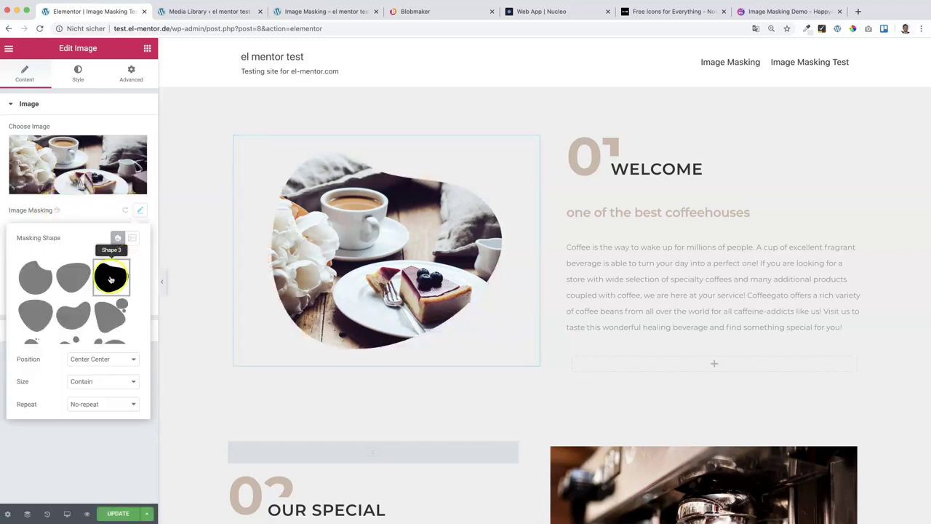
Step: Try several built-in masking shapes on the Welcome image and settle on Shape 6
{"action": "left_click", "coordinate": [71, 271]}
{"action": "left_click", "coordinate": [73, 314]}
{"action": "left_click", "coordinate": [111, 315]}
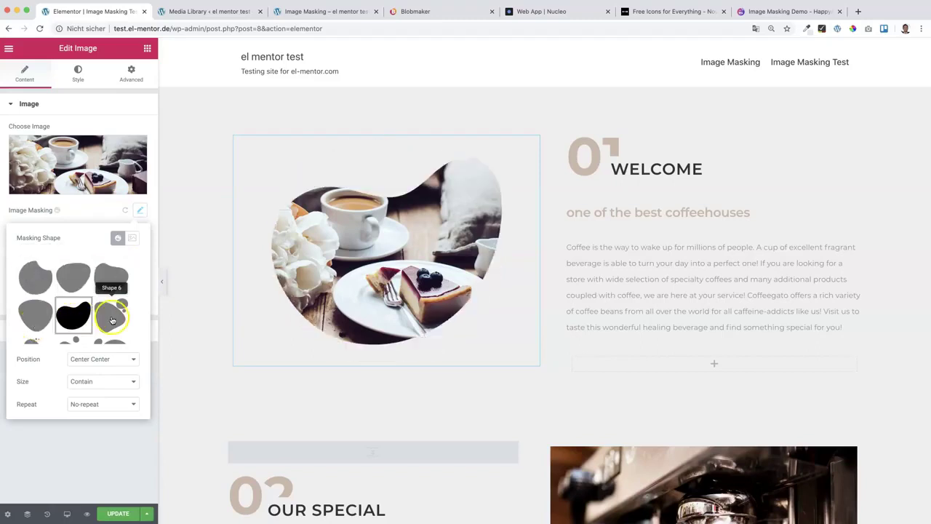
{"action": "scroll", "coordinate": [106, 316], "scroll_direction": "down", "scroll_amount": 5}
{"action": "scroll", "coordinate": [106, 316], "scroll_direction": "down", "scroll_amount": 5}
{"action": "left_click", "coordinate": [84, 316]}
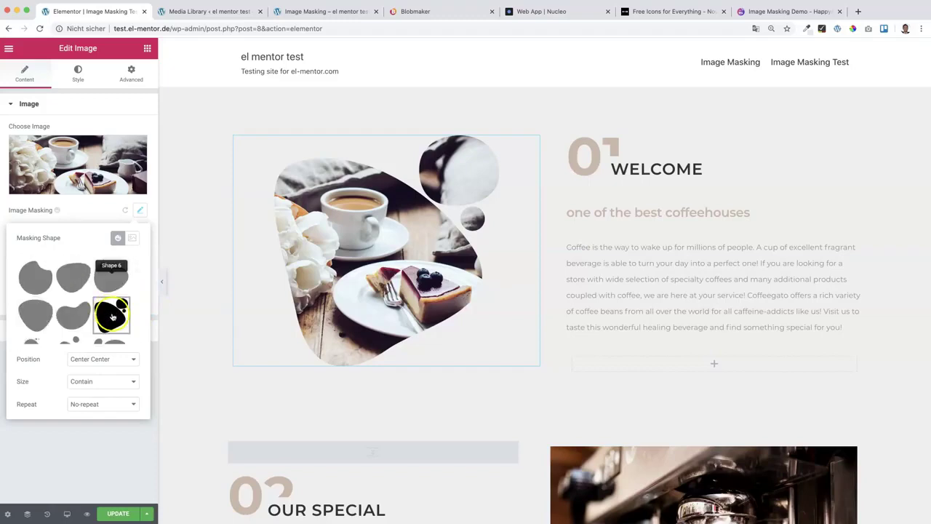
{"action": "left_click", "coordinate": [409, 226]}
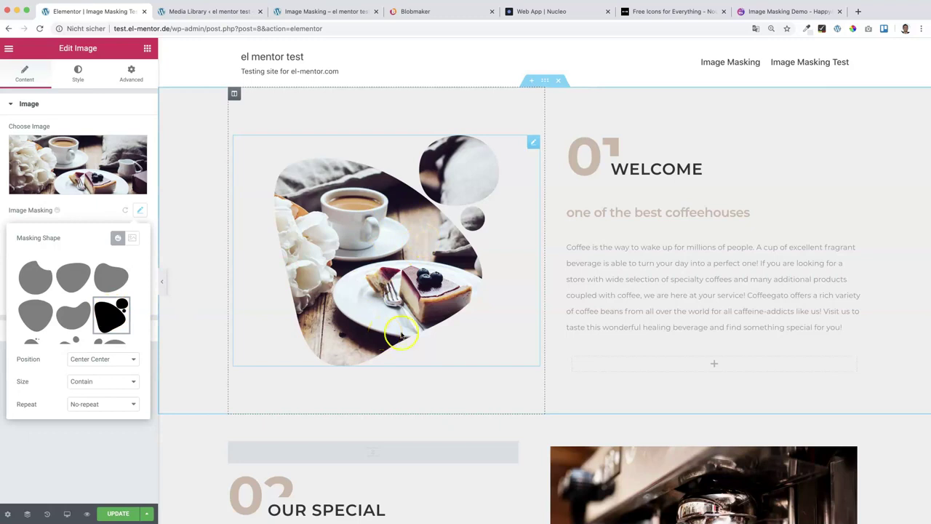
{"action": "scroll", "coordinate": [561, 353], "scroll_direction": "down", "scroll_amount": 5}
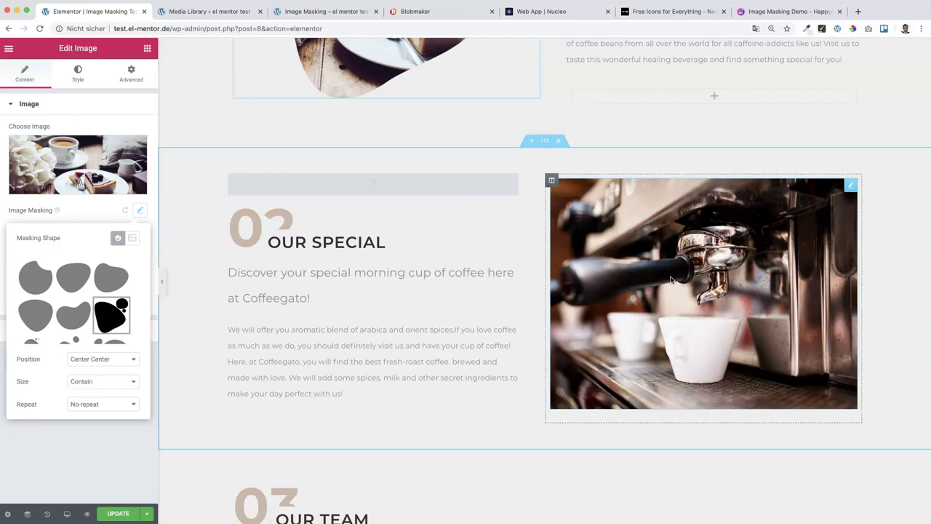
{"action": "scroll", "coordinate": [631, 280], "scroll_direction": "up", "scroll_amount": 1}
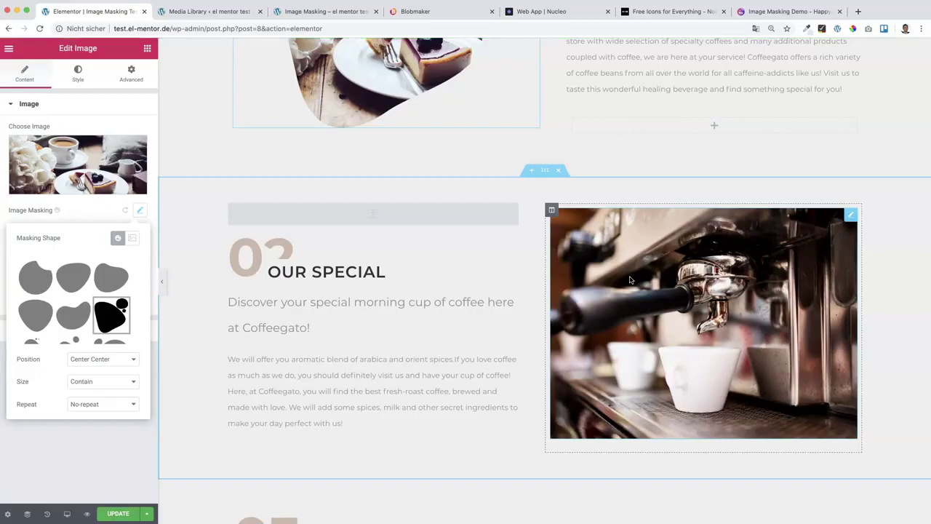
{"action": "left_click", "coordinate": [496, 243]}
Step: Switch to Blobmaker and check the blob color choices, keeping purple 9900EF
{"action": "left_click", "coordinate": [429, 12]}
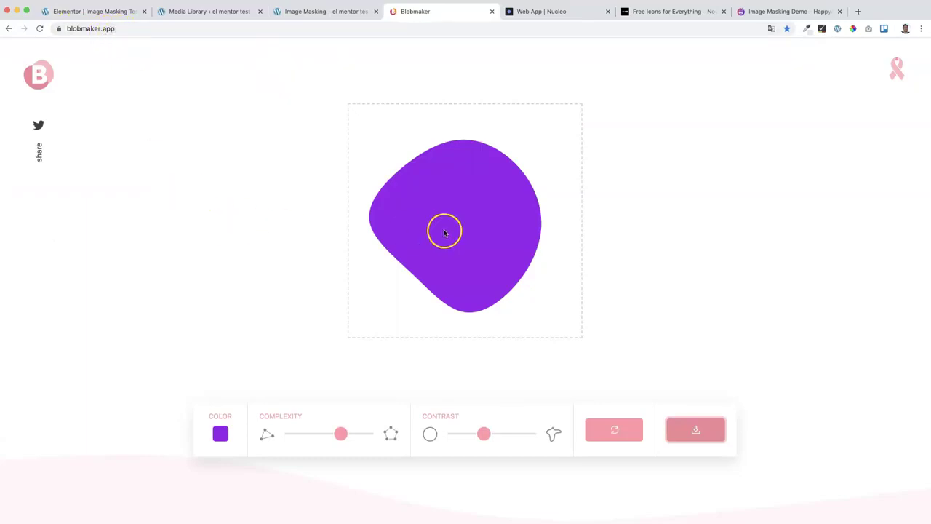
{"action": "left_click", "coordinate": [221, 434]}
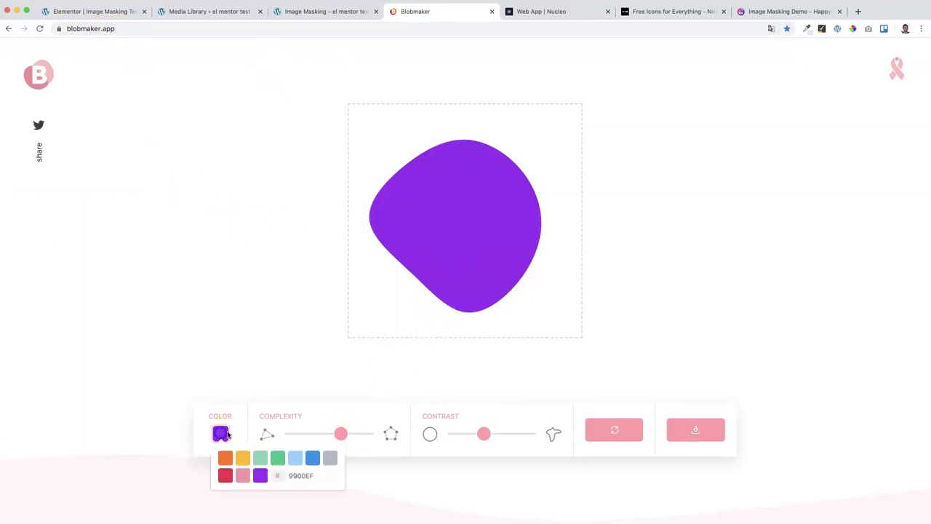
{"action": "left_click", "coordinate": [260, 458]}
{"action": "left_click", "coordinate": [260, 475]}
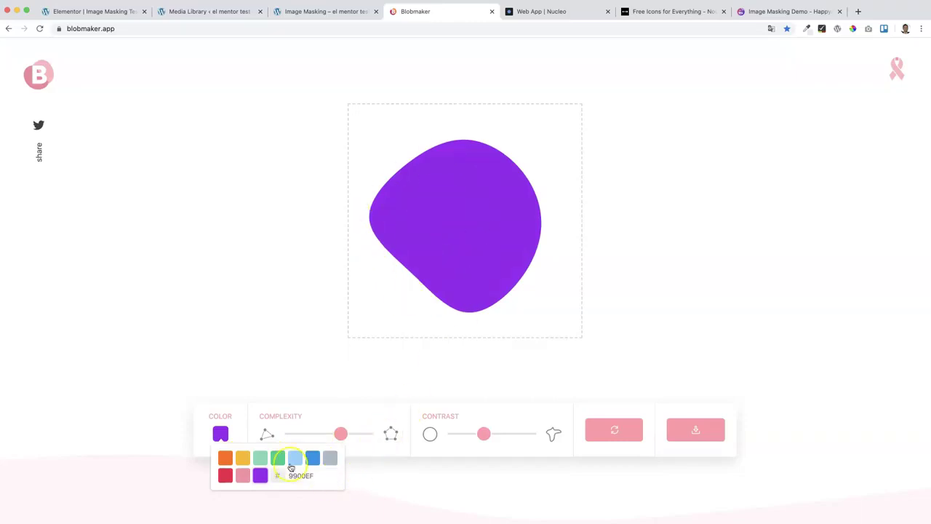
{"action": "left_click", "coordinate": [325, 370]}
Step: Raise the blob's contrast slightly, keep its complexity, and generate several new random blob shapes
{"action": "left_click_drag", "start_coordinate": [342, 434], "coordinate": [337, 445]}
{"action": "left_click_drag", "start_coordinate": [474, 442], "coordinate": [500, 439]}
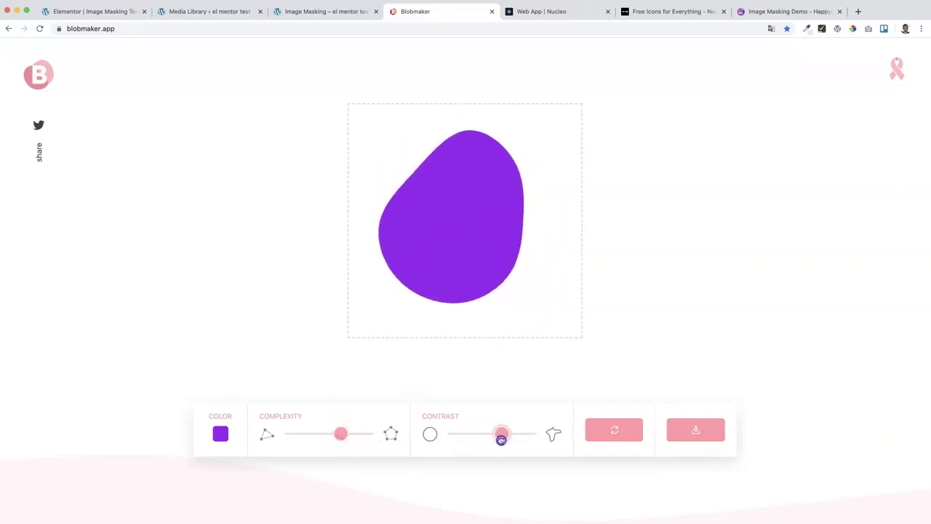
{"action": "left_click", "coordinate": [615, 430]}
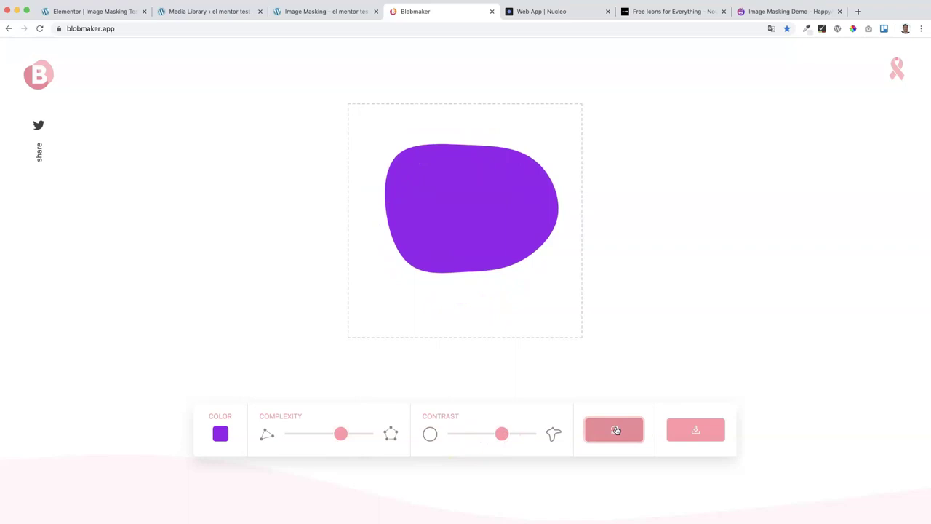
{"action": "left_click", "coordinate": [615, 430]}
{"action": "left_click", "coordinate": [617, 430]}
{"action": "left_click", "coordinate": [617, 431]}
{"action": "left_click", "coordinate": [617, 430]}
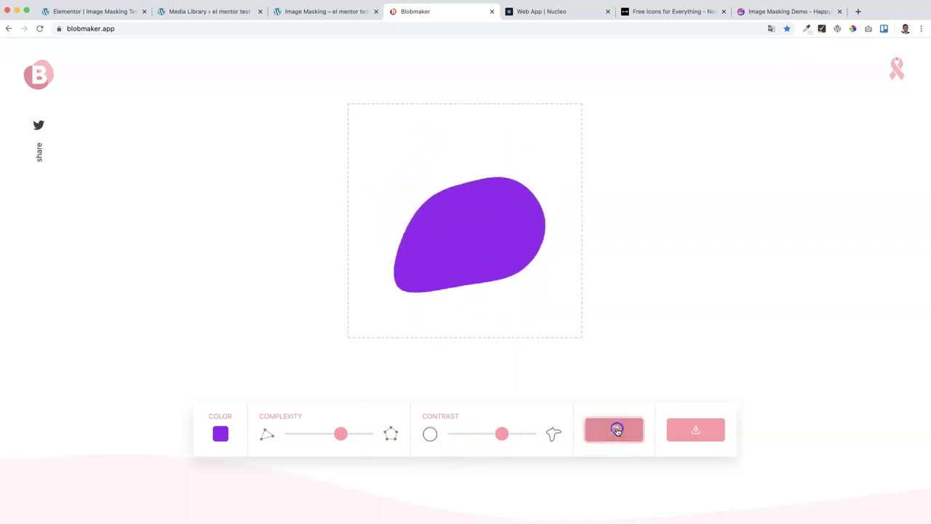
Step: Generate further random purple blob shapes and download one as an SVG file
{"action": "left_click", "coordinate": [617, 431]}
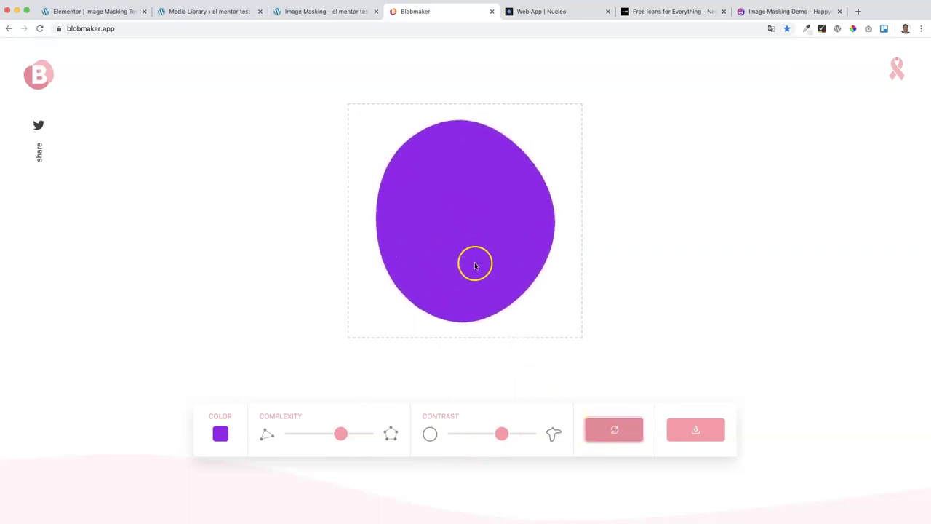
{"action": "left_click", "coordinate": [615, 430]}
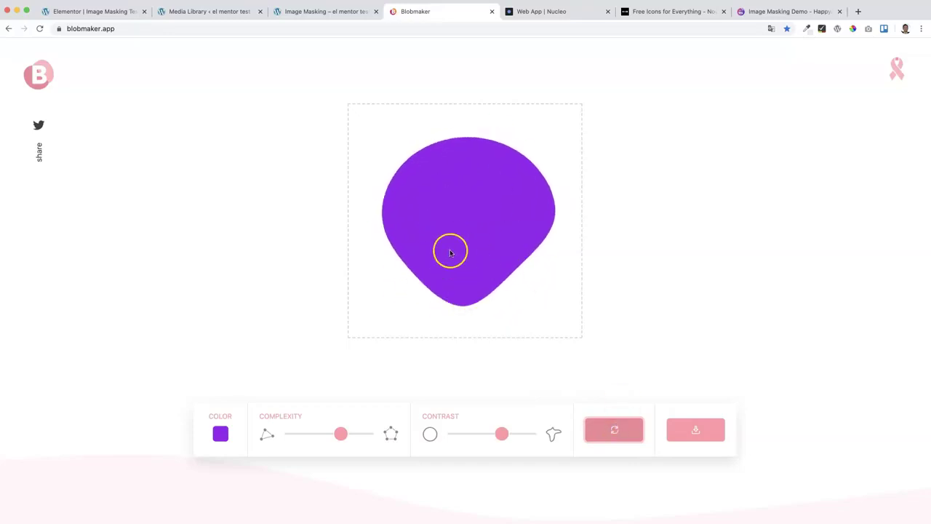
{"action": "left_click", "coordinate": [696, 430]}
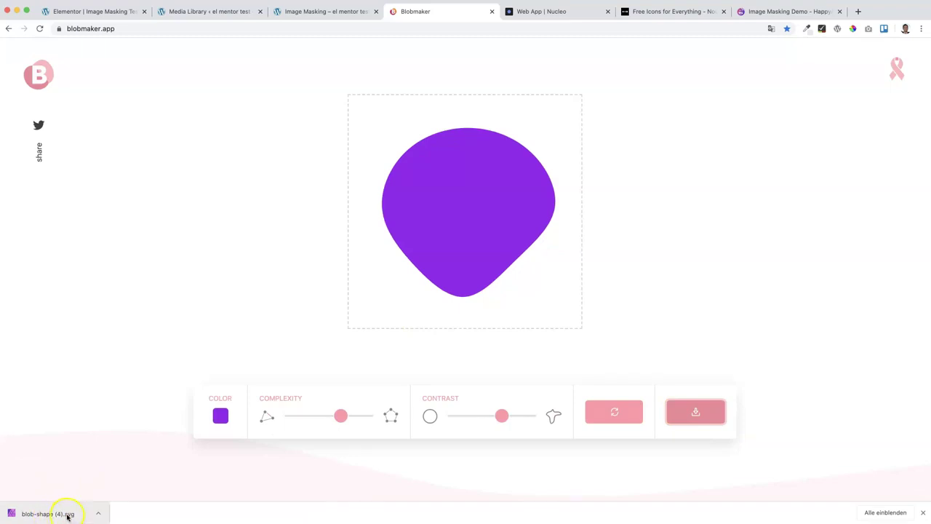
Step: Switch to the WordPress media library, open the details of the pink blob-shape.svg, and select its file URL
{"action": "left_click", "coordinate": [187, 11]}
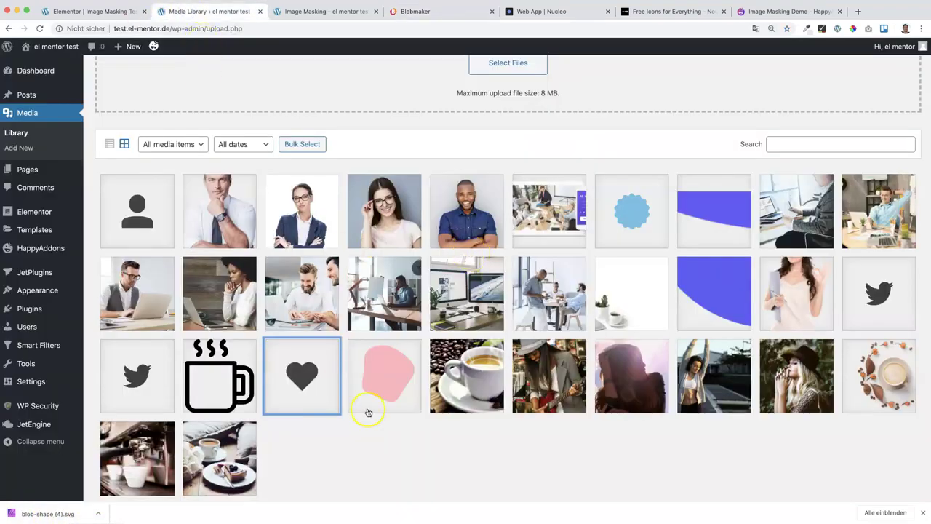
{"action": "left_click", "coordinate": [385, 373]}
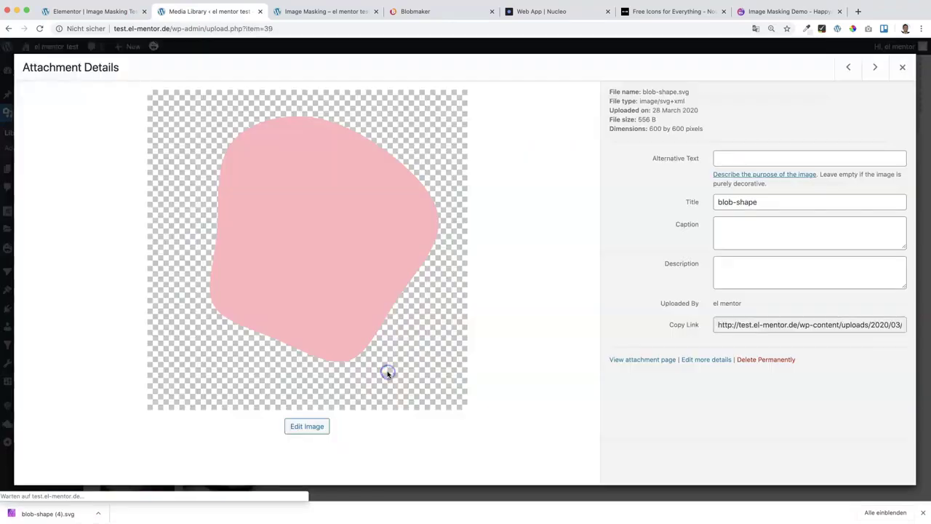
{"action": "left_click", "coordinate": [366, 252]}
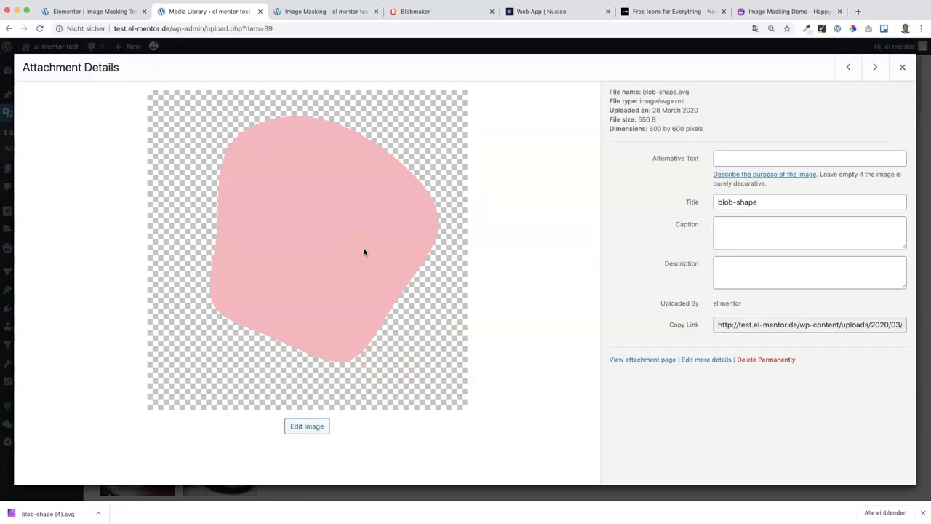
{"action": "left_click", "coordinate": [377, 217]}
{"action": "left_click", "coordinate": [736, 325]}
{"action": "triple_click", "coordinate": [750, 325]}
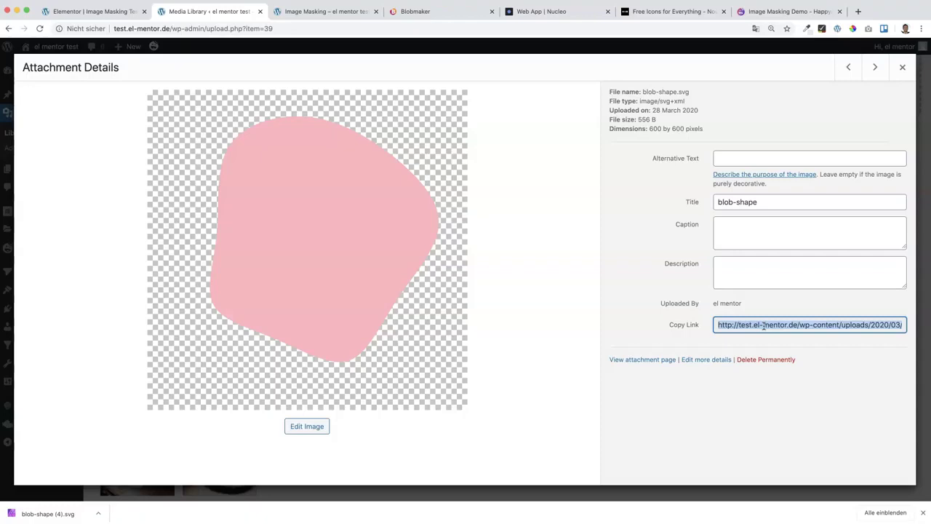
Step: Return to the Elementor editor and open the Custom CSS editor for the espresso machine image in the Our Special section
{"action": "left_click", "coordinate": [104, 10]}
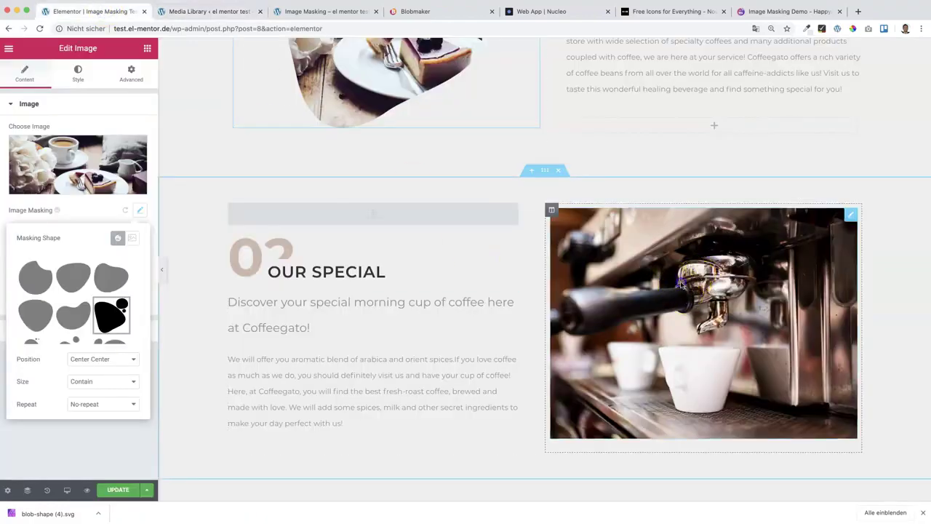
{"action": "left_click", "coordinate": [680, 283]}
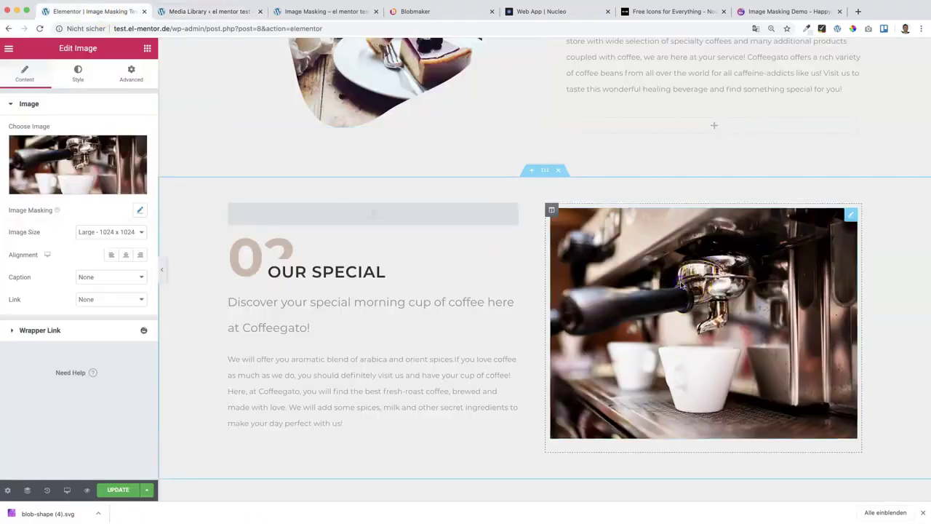
{"action": "left_click", "coordinate": [130, 76]}
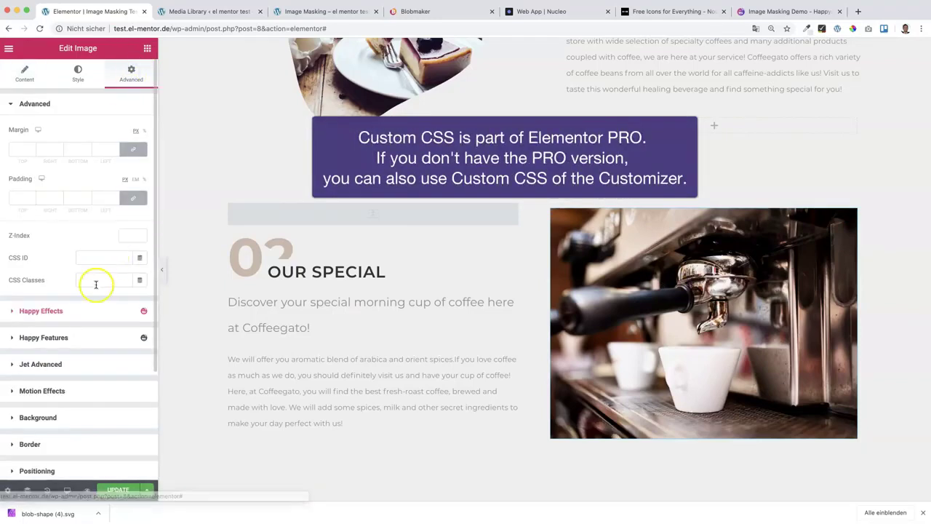
{"action": "scroll", "coordinate": [98, 272], "scroll_direction": "down", "scroll_amount": 3}
{"action": "left_click", "coordinate": [46, 405]}
{"action": "scroll", "coordinate": [77, 381], "scroll_direction": "down", "scroll_amount": 2}
{"action": "left_click", "coordinate": [37, 277]}
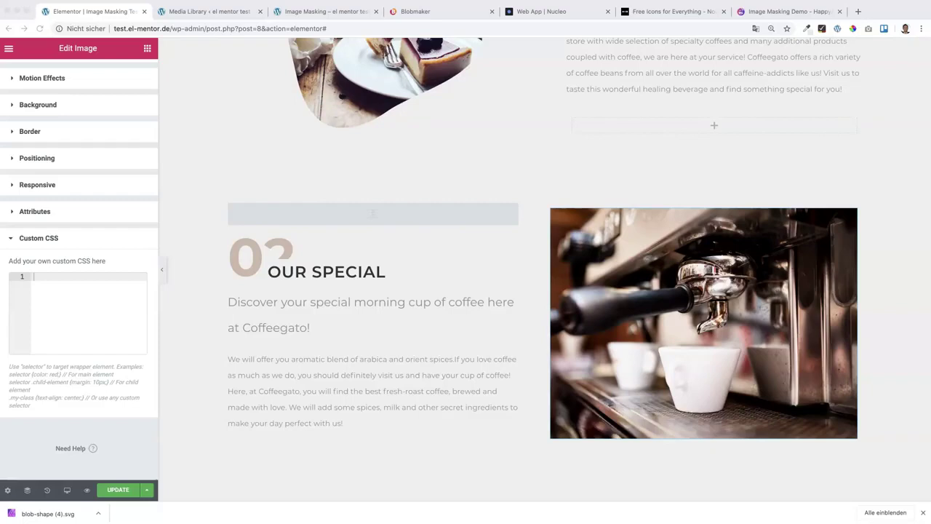
Step: Add a selector rule with an empty -webkit-mask URL, size 88%, position top center, no-repeat, plus matching mask lines using blob-shape.svg at 87%
{"action": "type", "text": "selector{ \t-webkit-mask: url(); \t-webkit-mask-size: 88%; \t-webkit-mask-position: top center; \t-webkit-mask-repeat: no-repeat; \tmask: url(http://test.el-mentor.de/wp-content/uploads/2020/03/blob-shape.svg); \tmask-size: 87%; \tmask-position: top center; \tmask-repeat: no-repeat; }"}
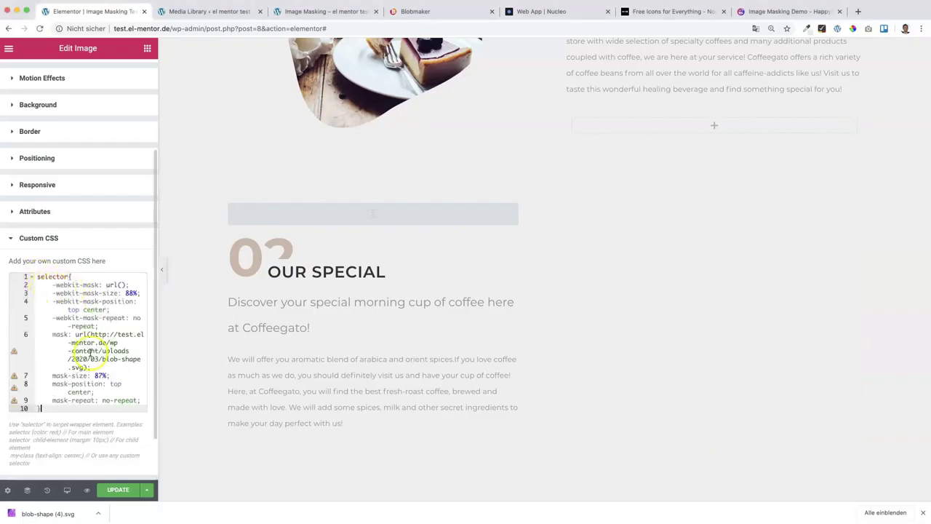
{"action": "left_click", "coordinate": [128, 293]}
{"action": "key", "text": "BackSpace"}
{"action": "type", "text": "8"}
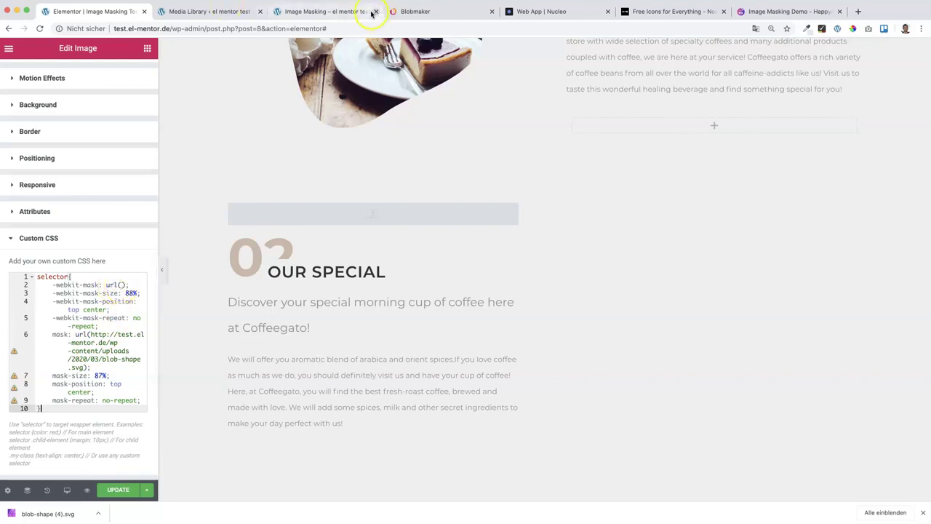
Step: Copy the blob-shape.svg file URL from the media library and paste it into the empty -webkit-mask url() of the espresso image's CSS
{"action": "left_click", "coordinate": [217, 10]}
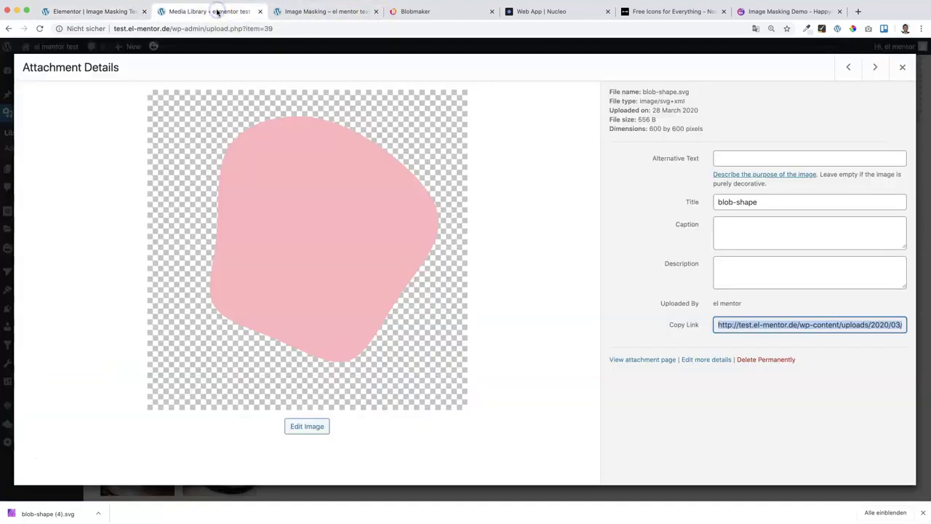
{"action": "left_click", "coordinate": [771, 325]}
{"action": "key", "text": "super+c"}
{"action": "left_click", "coordinate": [117, 11]}
{"action": "left_click", "coordinate": [121, 285]}
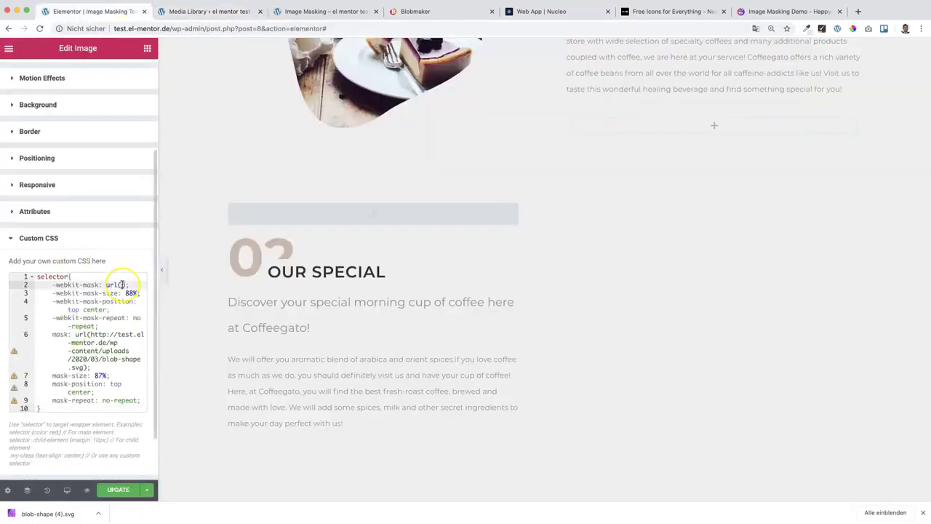
{"action": "key", "text": "super+v"}
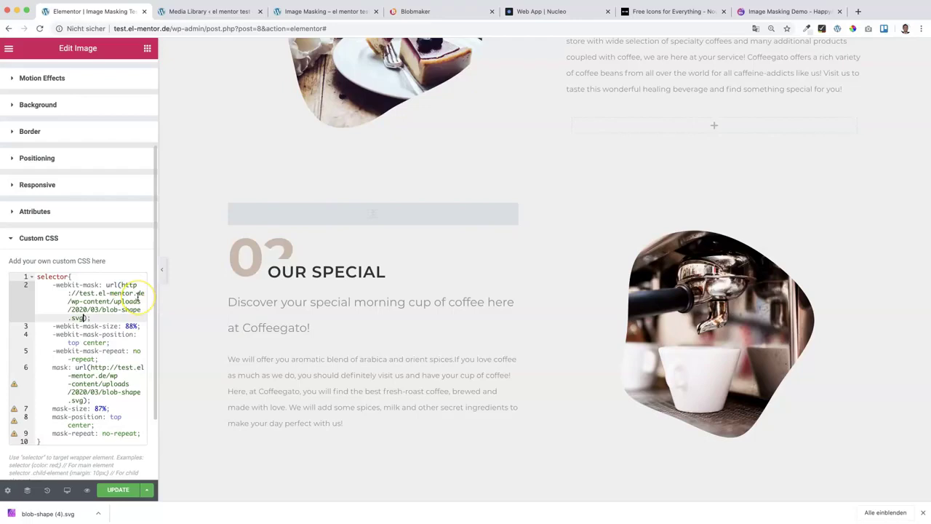
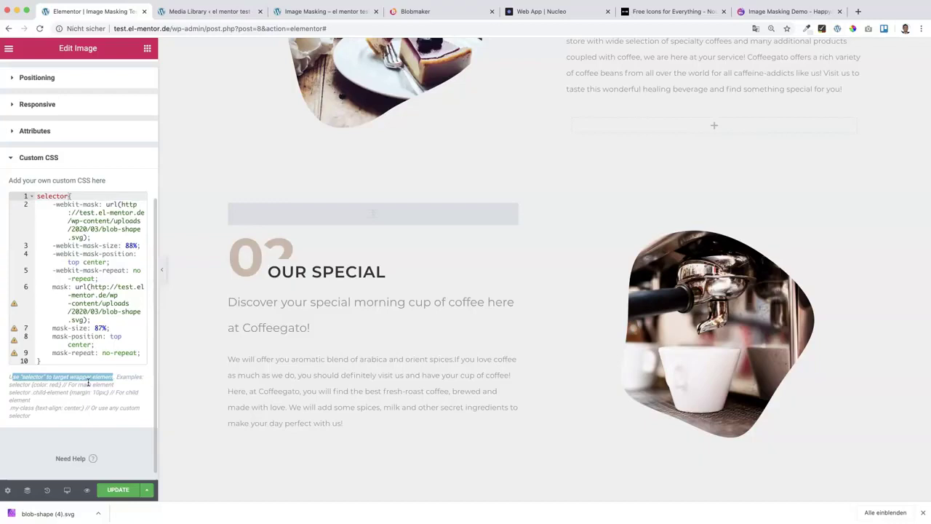
Step: Assign the CSS class image-masking to the espresso machine image
{"action": "left_click", "coordinate": [89, 377]}
{"action": "left_click", "coordinate": [95, 380]}
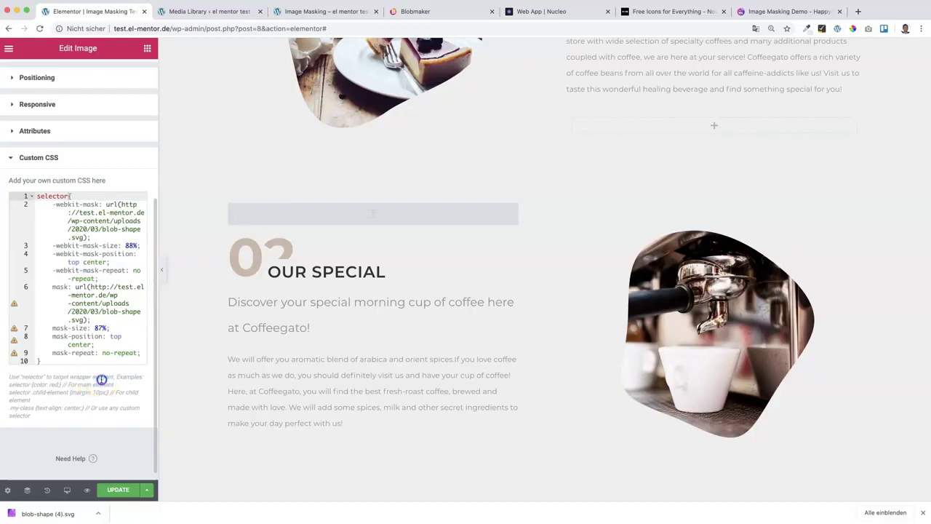
{"action": "scroll", "coordinate": [95, 367], "scroll_direction": "up", "scroll_amount": 5}
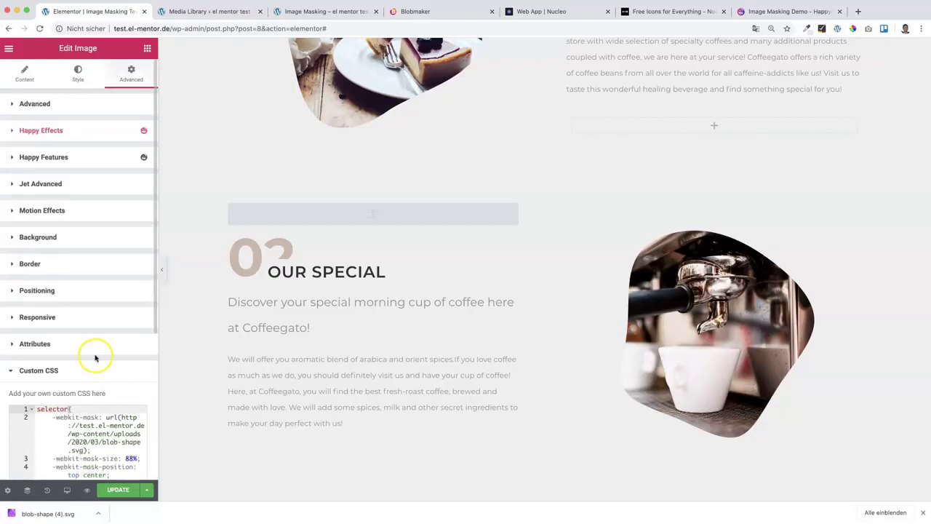
{"action": "left_click", "coordinate": [47, 106]}
{"action": "left_click", "coordinate": [84, 279]}
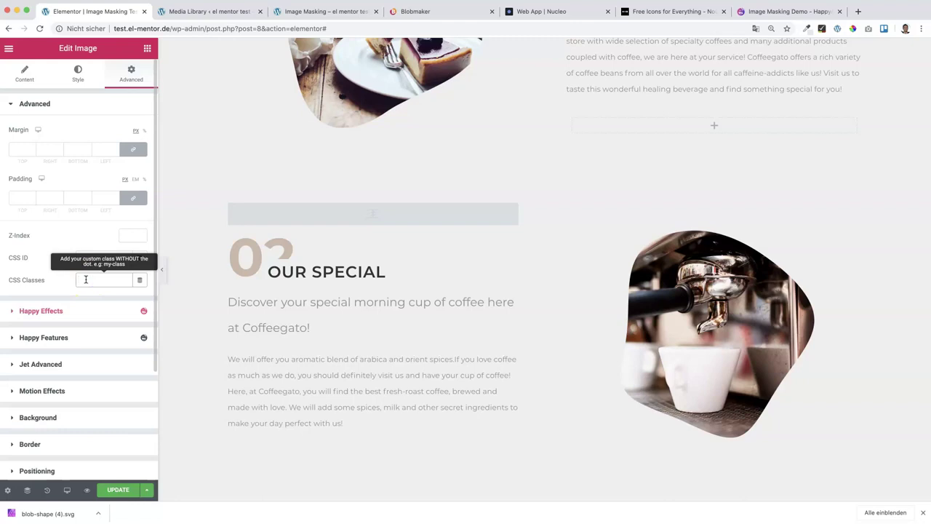
{"action": "type", "text": "image-m"}
{"action": "key", "text": "ctrl+a"}
{"action": "scroll", "coordinate": [87, 322], "scroll_direction": "down", "scroll_amount": 5}
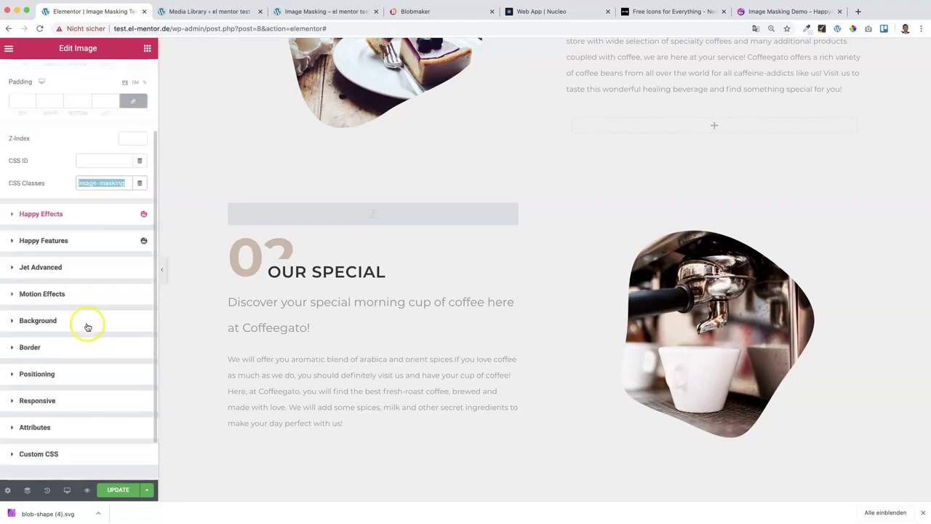
Step: Inspect the espresso image in the browser developer tools, examine its wrapper's image-masking class, and close the tools
{"action": "left_click", "coordinate": [163, 271]}
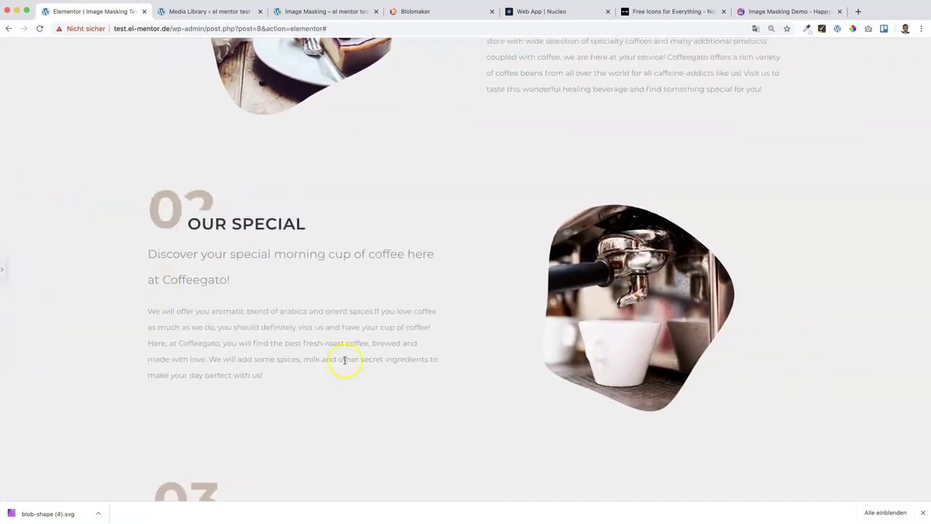
{"action": "right_click", "coordinate": [580, 300]}
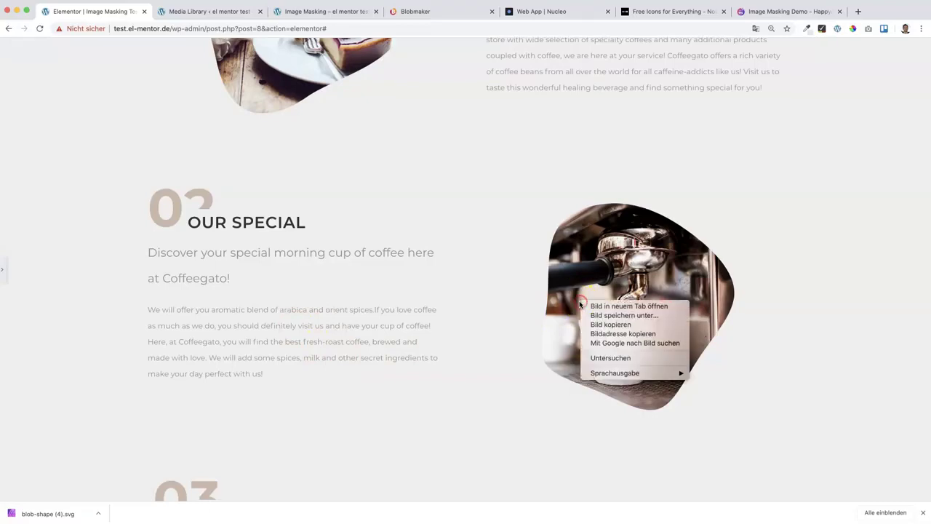
{"action": "scroll", "coordinate": [610, 275], "scroll_direction": "down", "scroll_amount": 1}
{"action": "right_click", "coordinate": [610, 276]}
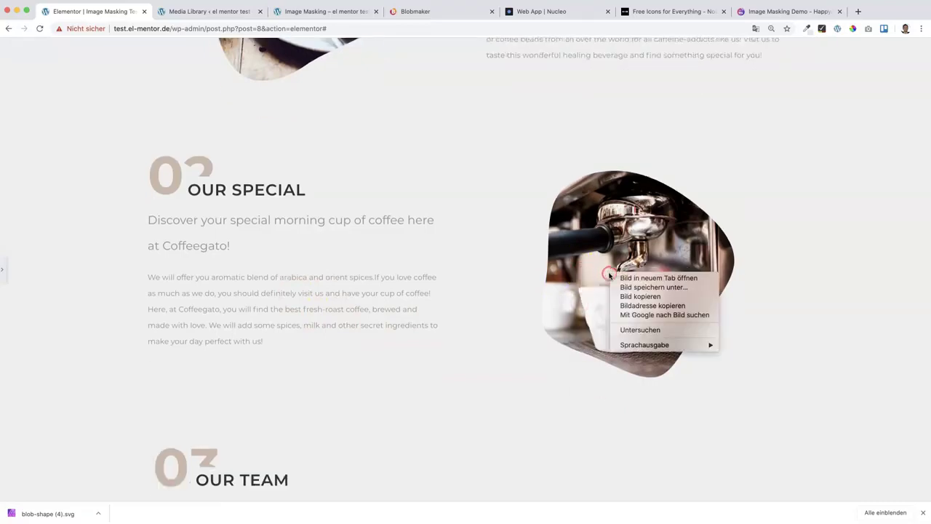
{"action": "left_click", "coordinate": [655, 333]}
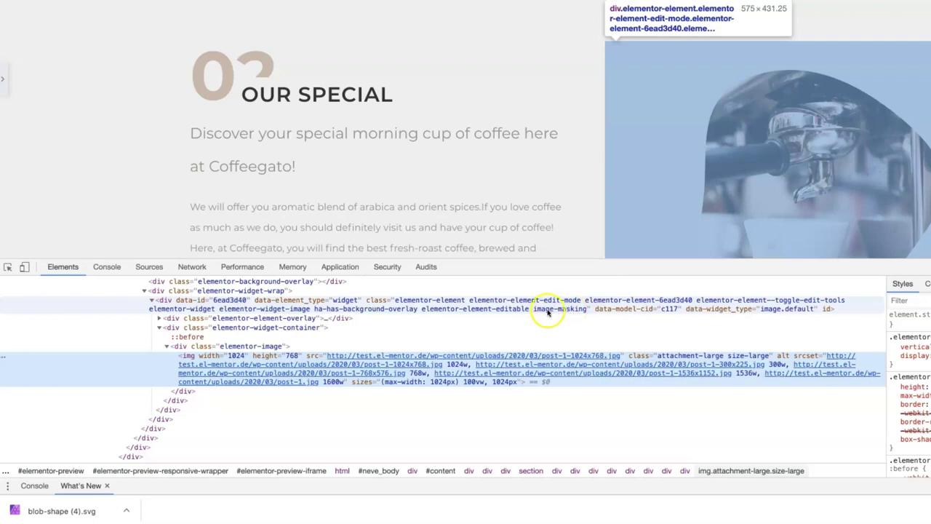
{"action": "mouse_move", "coordinate": [528, 357]}
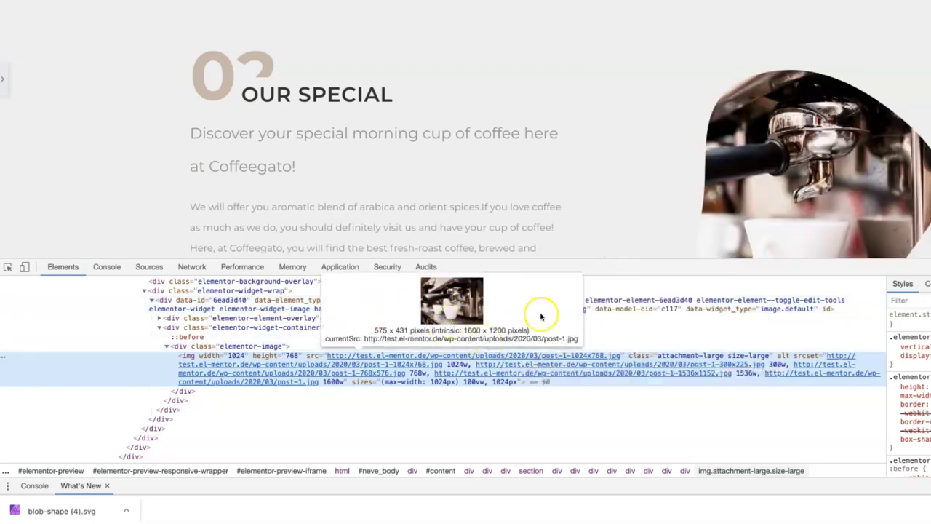
{"action": "left_click", "coordinate": [572, 312]}
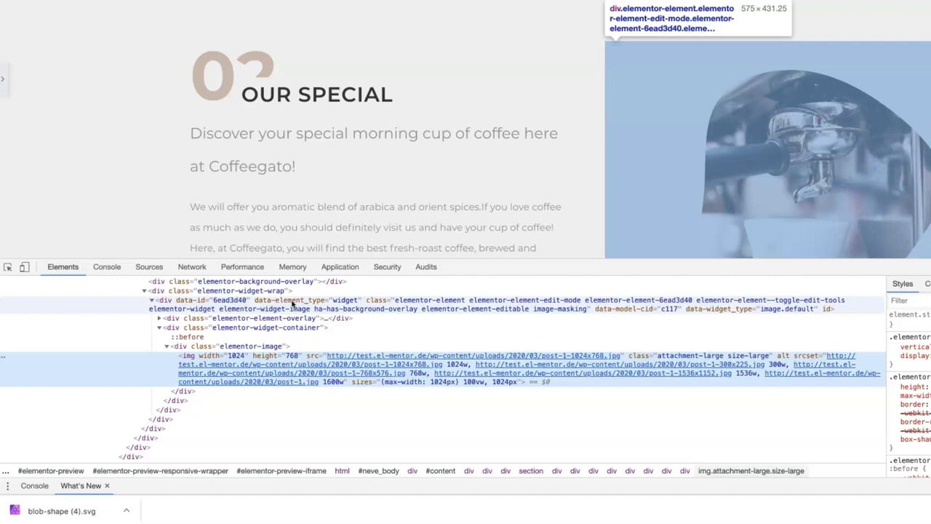
{"action": "key", "text": "super+alt+i"}
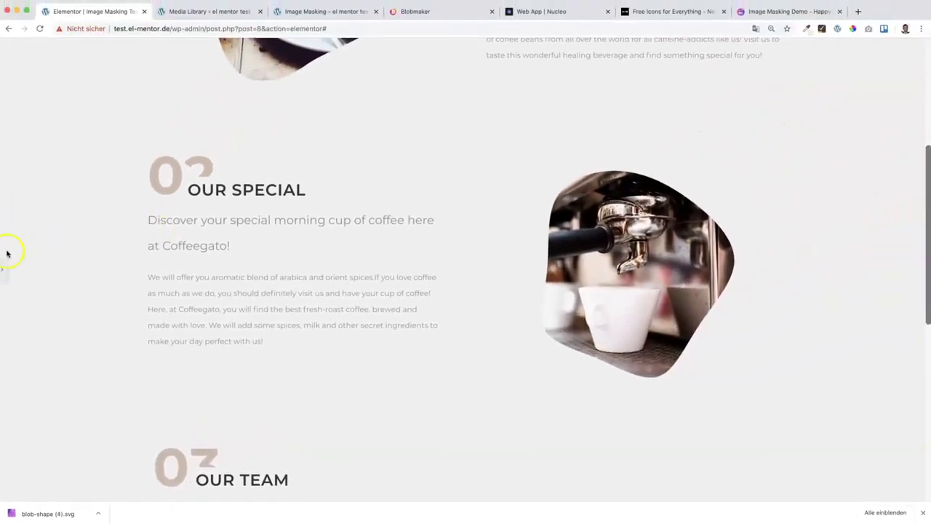
Step: Show the espresso image's settings again and reopen its Custom CSS rule
{"action": "left_click", "coordinate": [6, 268]}
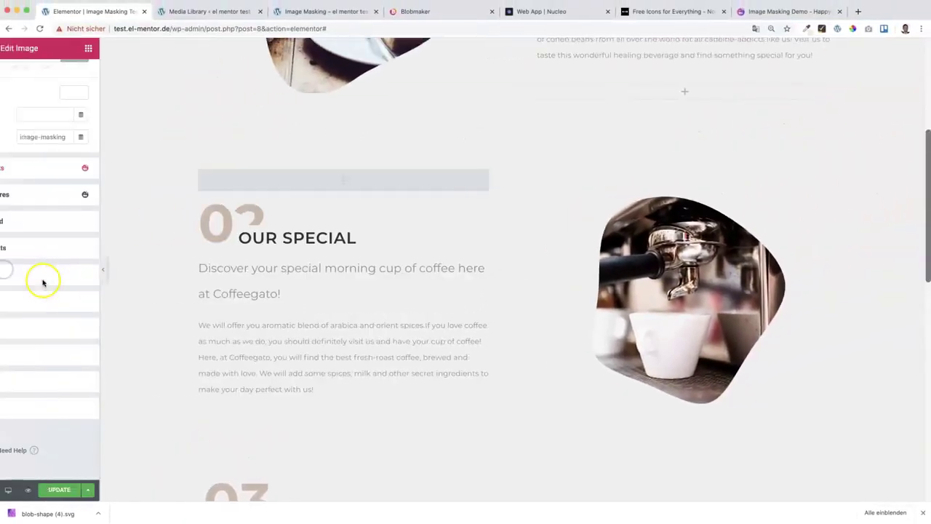
{"action": "left_click", "coordinate": [37, 408]}
{"action": "scroll", "coordinate": [43, 328], "scroll_direction": "down", "scroll_amount": 5}
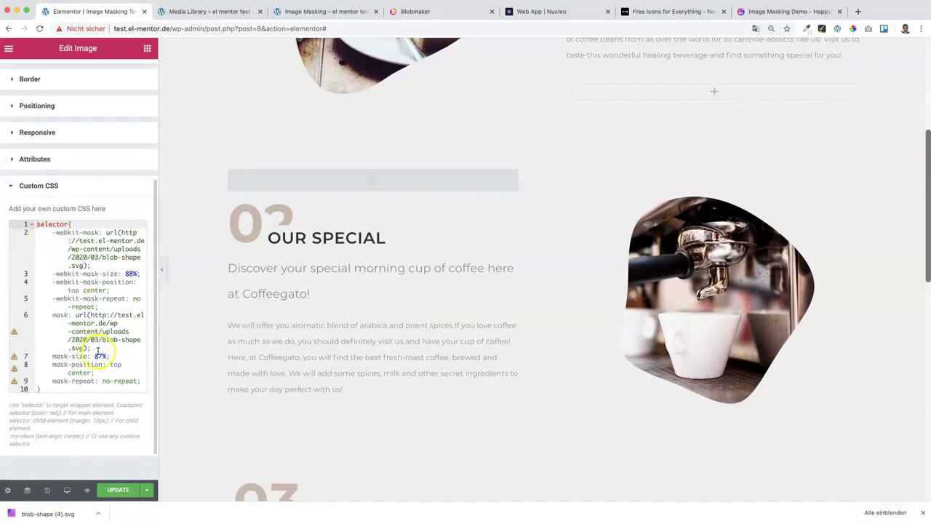
Step: Try naming the mask property -webkit-mask-image, and restore it to -webkit-mask
{"action": "left_click", "coordinate": [98, 232]}
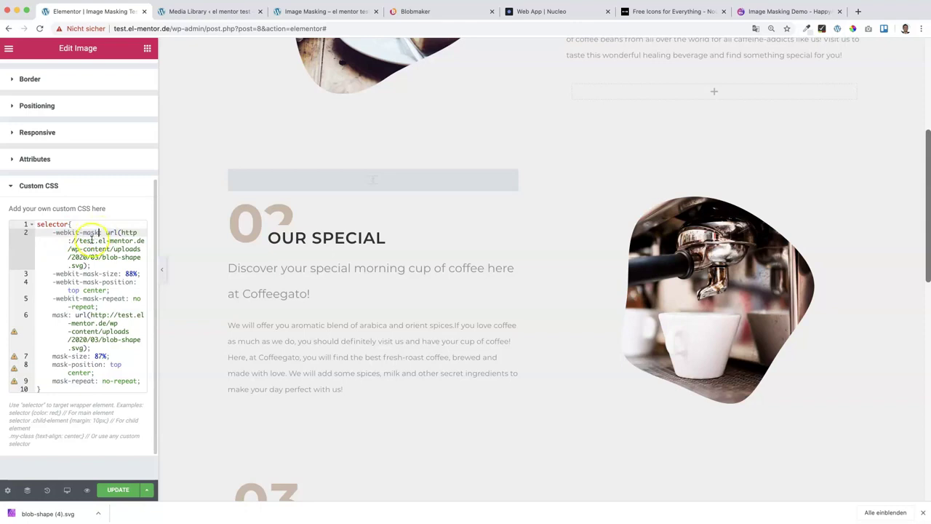
{"action": "type", "text": "-image"}
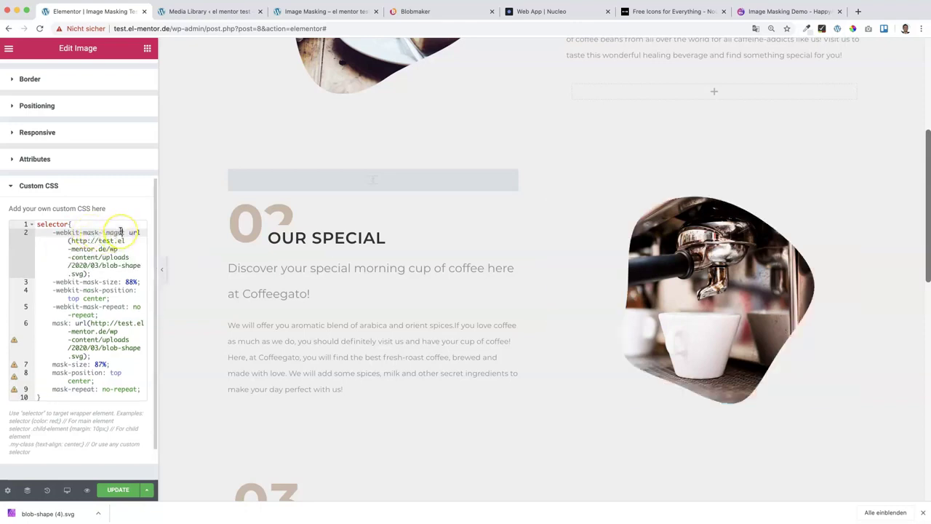
{"action": "key", "text": "BackSpace"}
{"action": "key", "text": "BackSpace"}
{"action": "key", "text": "BackSpace"}
{"action": "key", "text": "BackSpace"}
{"action": "key", "text": "BackSpace"}
{"action": "key", "text": "BackSpace"}
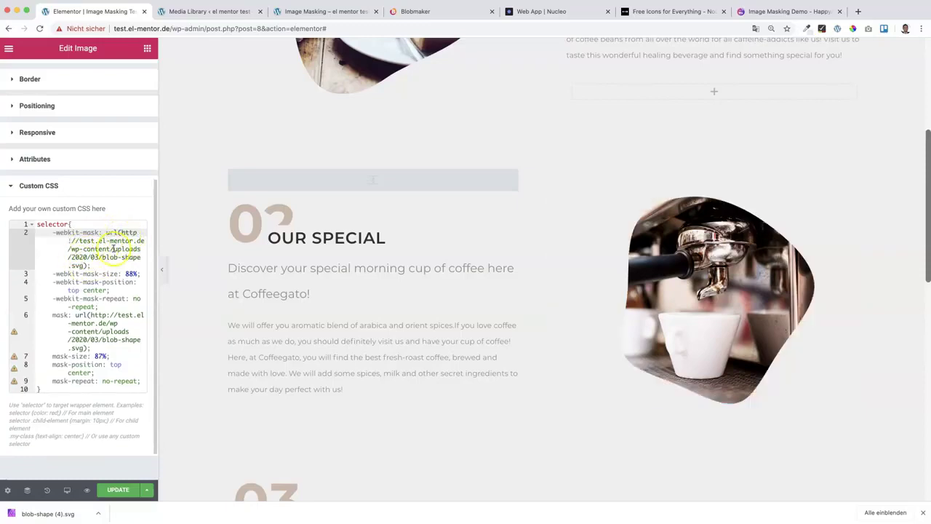
{"action": "type", "text": ":"}
Step: Set the espresso image's -webkit-mask-size to 60%
{"action": "double_click", "coordinate": [129, 273]}
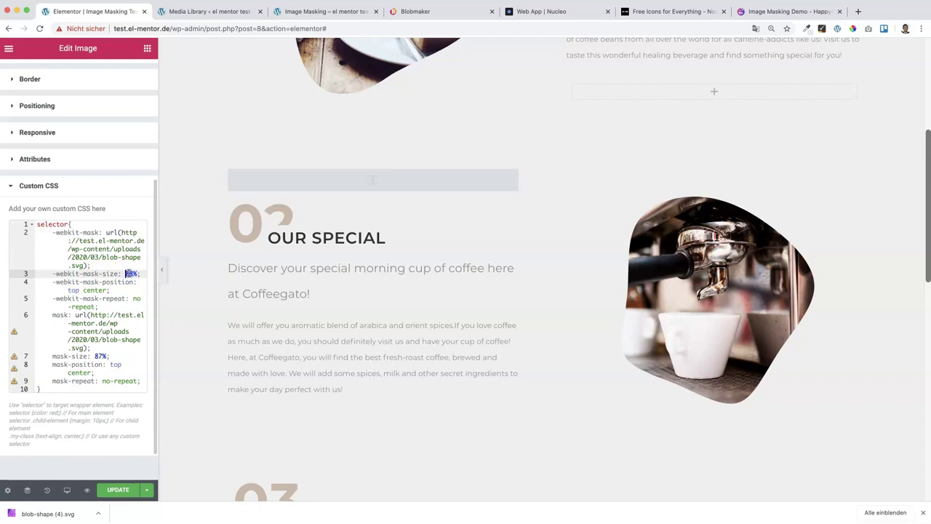
{"action": "type", "text": "60"}
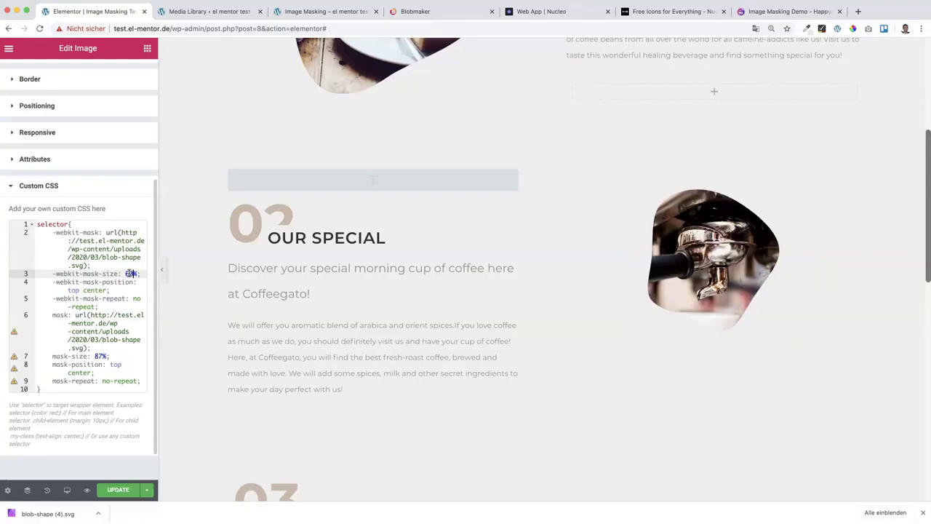
Step: Try a -webkit-mask-size of 95% for the espresso image
{"action": "type", "text": "88"}
{"action": "key", "text": "BackSpace"}
{"action": "key", "text": "BackSpace"}
{"action": "key", "text": "BackSpace"}
{"action": "type", "text": "8"}
{"action": "double_click", "coordinate": [131, 273]}
{"action": "type", "text": "1"}
{"action": "key", "text": "BackSpace"}
{"action": "type", "text": "95"}
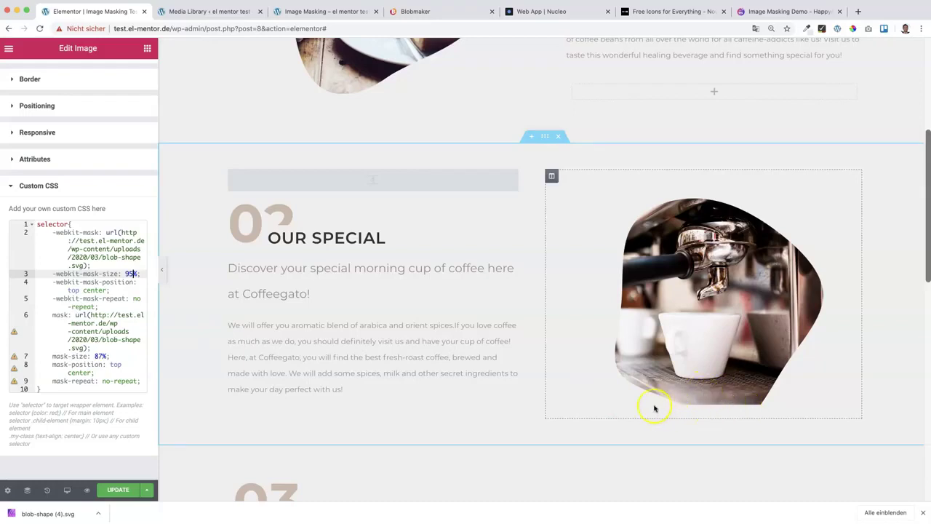
Step: Set the espresso image's -webkit-mask-size to 88%
{"action": "key", "text": "BackSpace"}
{"action": "key", "text": "BackSpace"}
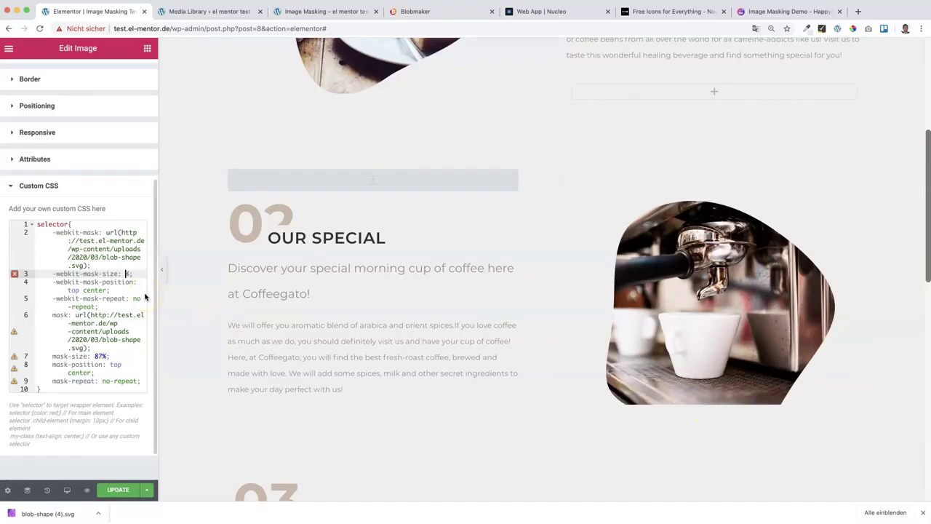
{"action": "type", "text": "88"}
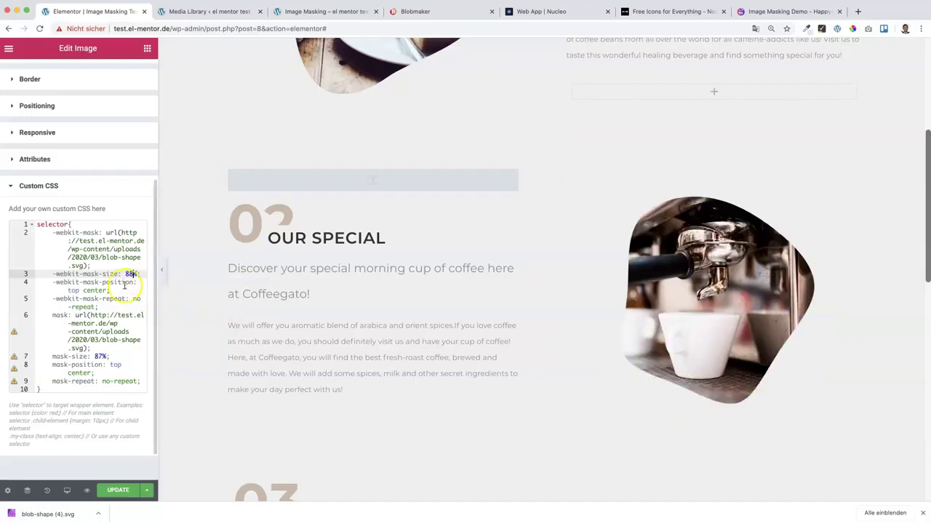
Step: Examine the rule's mask position, its no-repeat setting, the unprefixed mask declarations and the -webkit prefix
{"action": "left_click", "coordinate": [85, 283]}
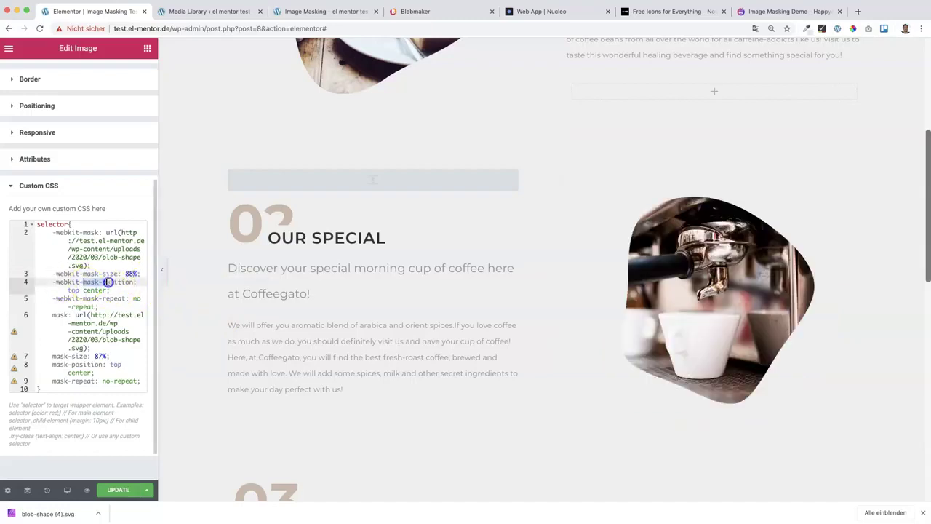
{"action": "double_click", "coordinate": [94, 282]}
{"action": "left_click", "coordinate": [92, 306]}
{"action": "left_click_drag", "start_coordinate": [93, 307], "coordinate": [67, 307]}
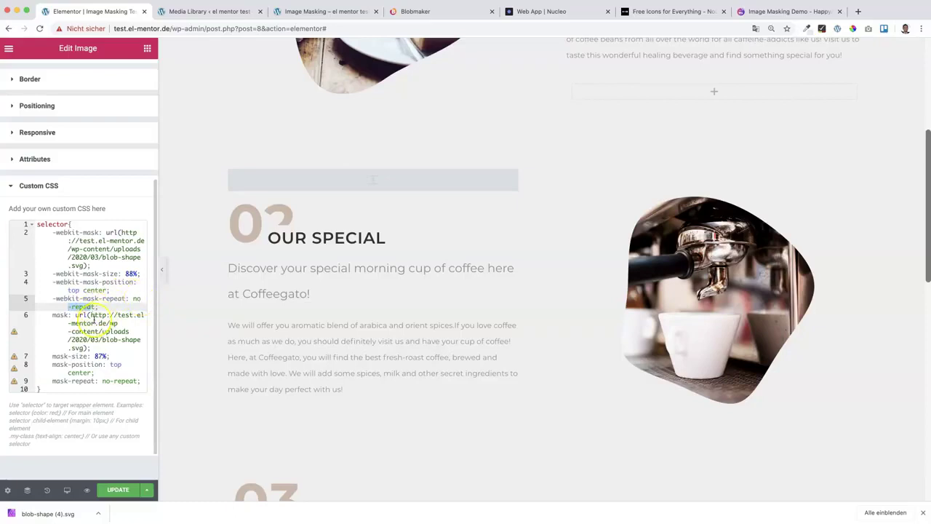
{"action": "left_click", "coordinate": [76, 320]}
{"action": "left_click_drag", "start_coordinate": [50, 315], "coordinate": [141, 378]}
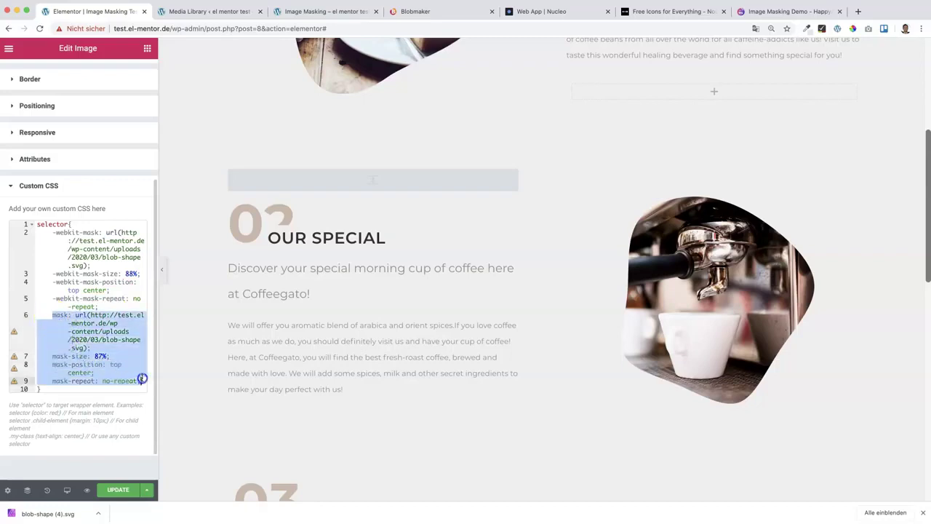
{"action": "left_click", "coordinate": [98, 274]}
{"action": "left_click", "coordinate": [53, 233]}
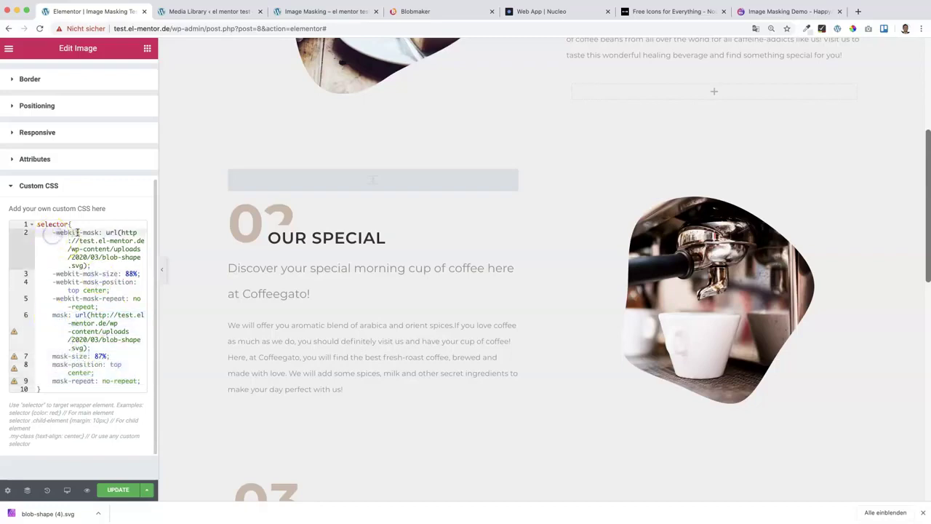
{"action": "left_click_drag", "start_coordinate": [53, 232], "coordinate": [79, 233]}
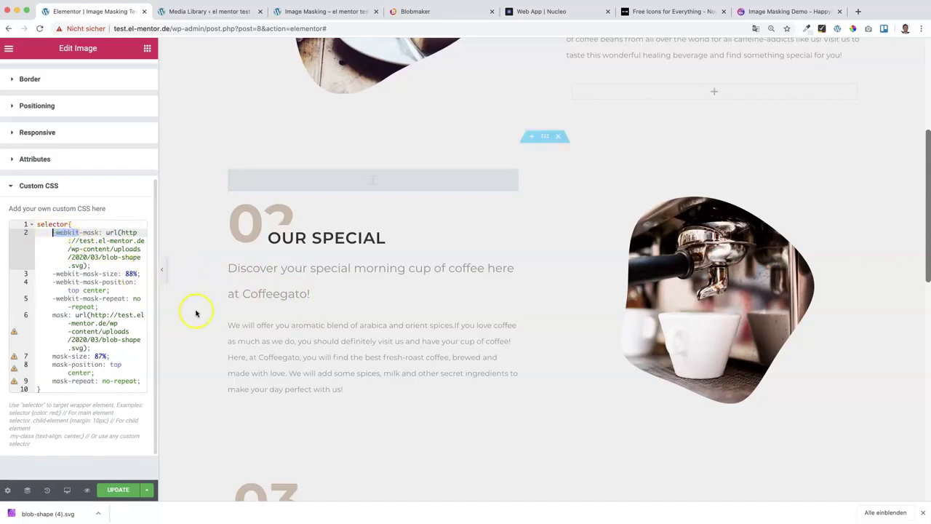
{"action": "left_click", "coordinate": [77, 233]}
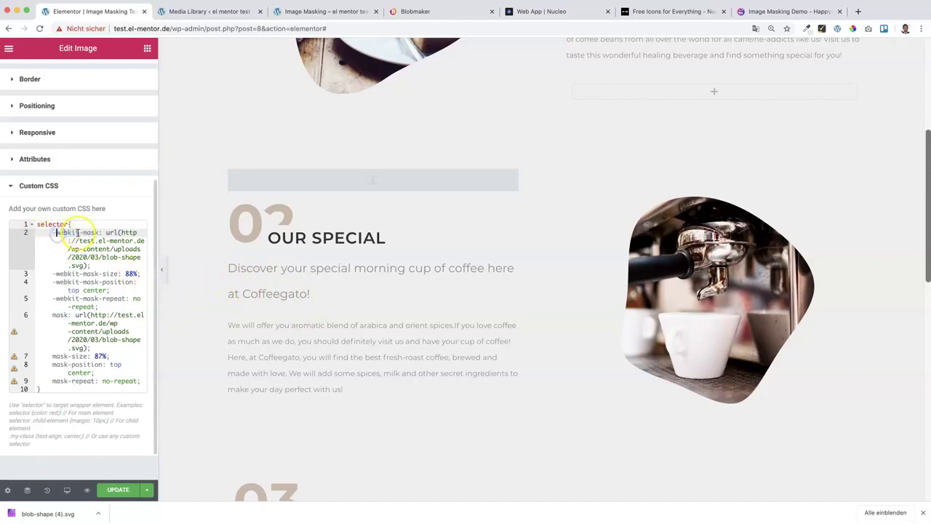
Step: Try removing all -webkit-mask declarations from the espresso image's rule, and undo the deletion
{"action": "left_click", "coordinate": [100, 307]}
{"action": "left_click", "coordinate": [26, 233], "text": "shift"}
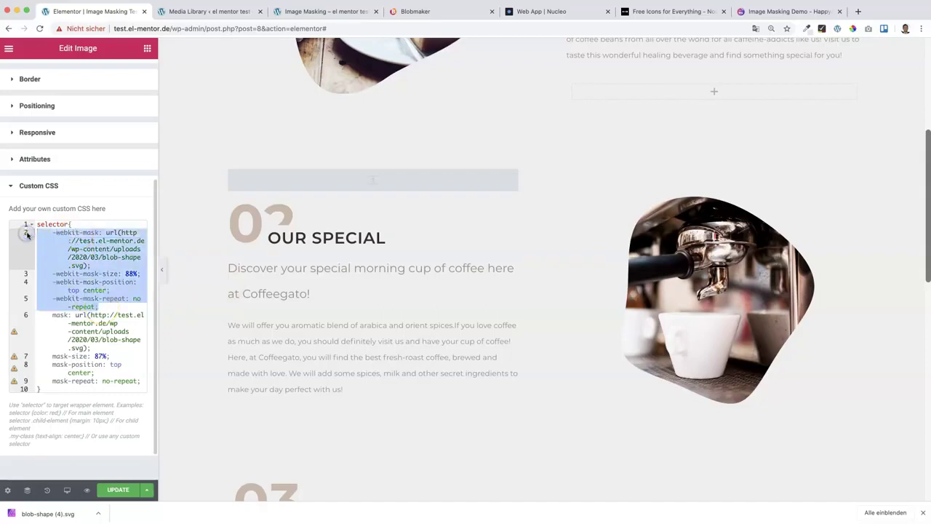
{"action": "key", "text": "BackSpace"}
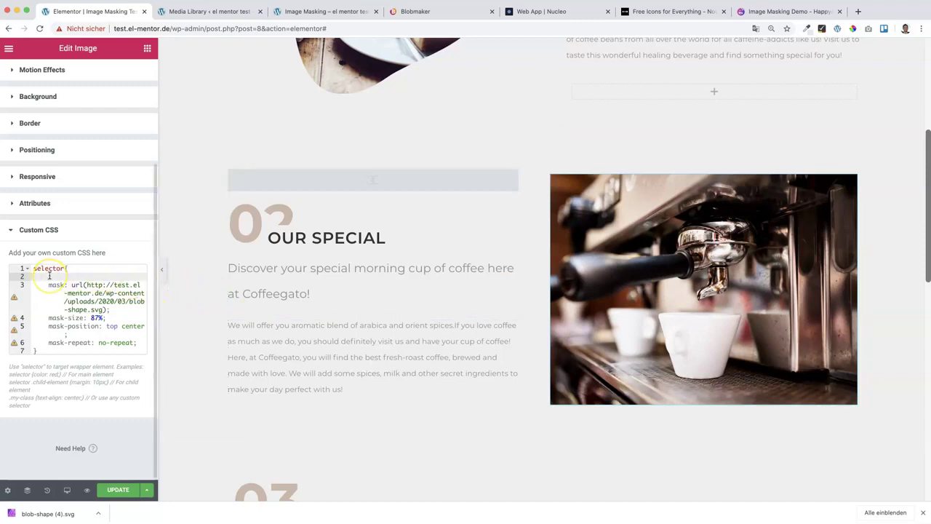
{"action": "key", "text": "super+z"}
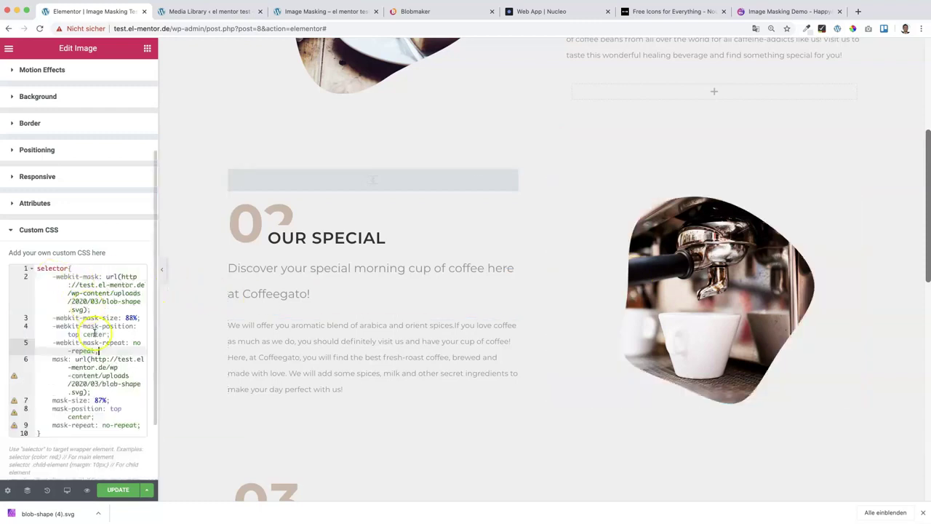
Step: Review the full set of mask declarations, and show the settings of the first image under Our Team
{"action": "scroll", "coordinate": [100, 346], "scroll_direction": "down", "scroll_amount": 2}
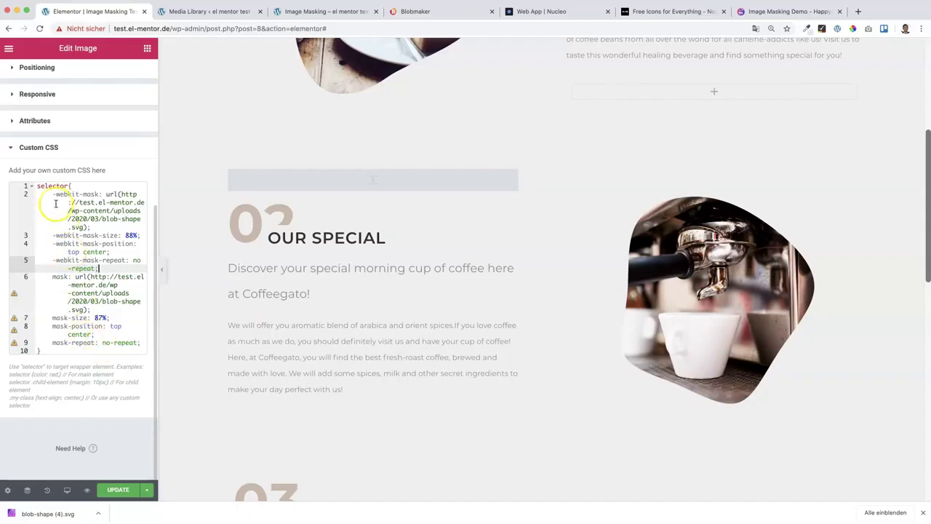
{"action": "left_click_drag", "start_coordinate": [54, 193], "coordinate": [141, 342]}
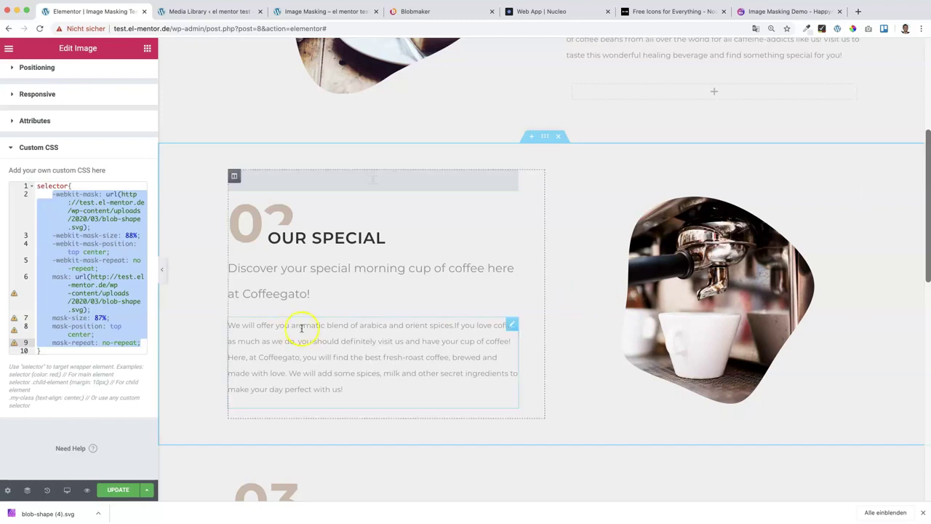
{"action": "scroll", "coordinate": [323, 343], "scroll_direction": "down", "scroll_amount": 5}
{"action": "scroll", "coordinate": [323, 346], "scroll_direction": "down", "scroll_amount": 1}
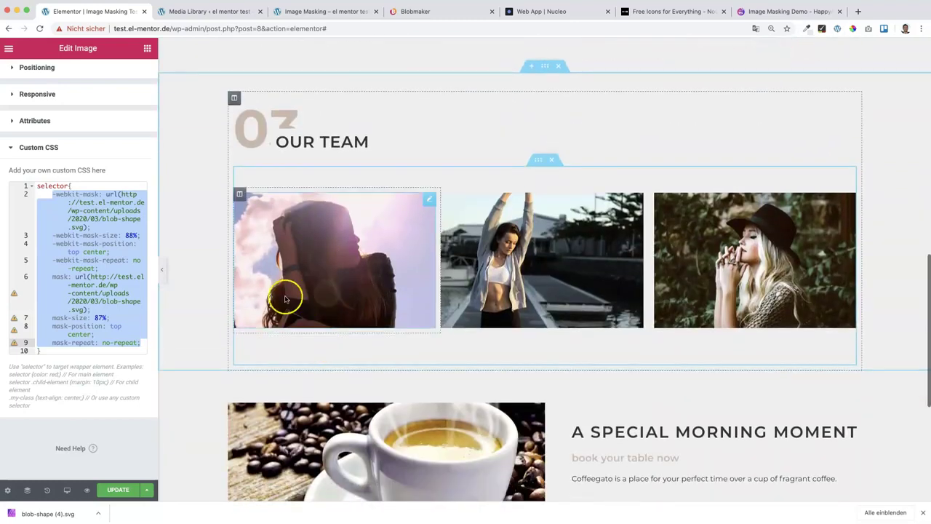
{"action": "left_click", "coordinate": [415, 256]}
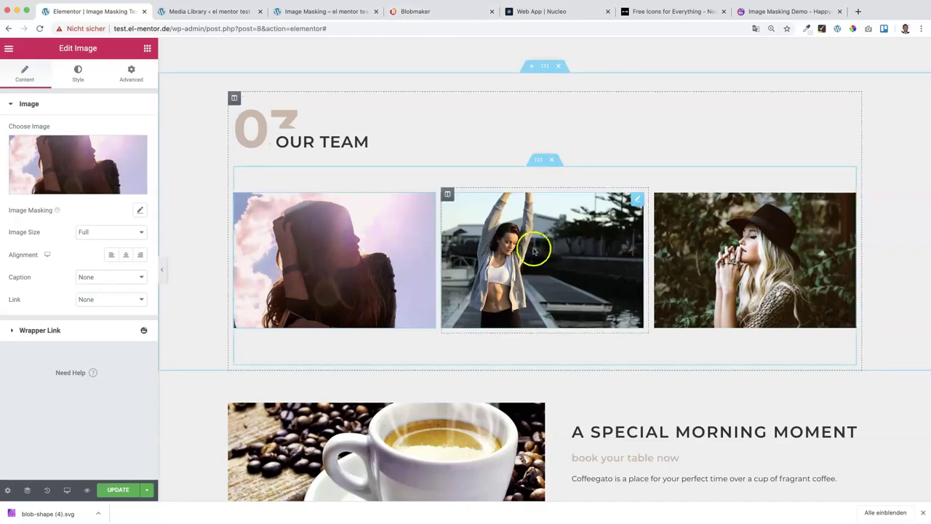
Step: Look over the Nucleo and Noun Project icon sites as sources of mask shapes, and return to Nucleo
{"action": "left_click", "coordinate": [541, 12]}
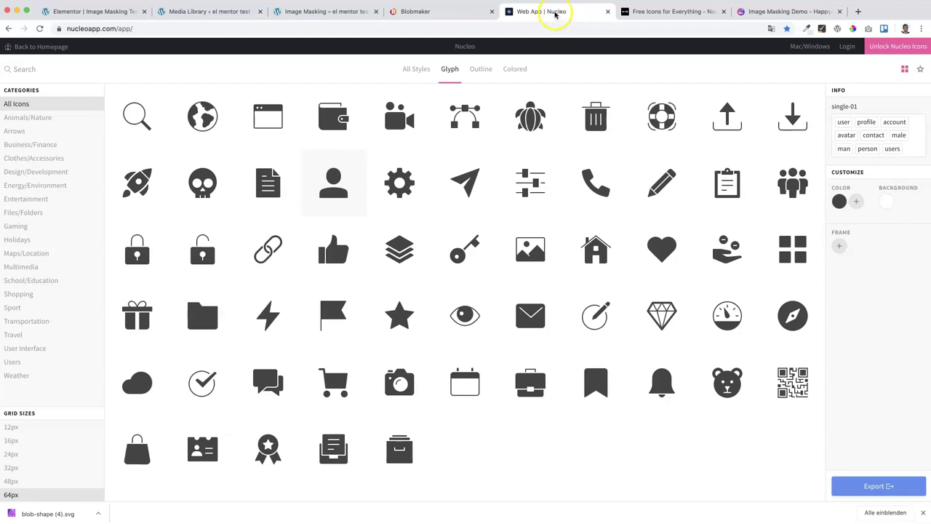
{"action": "left_click", "coordinate": [646, 12]}
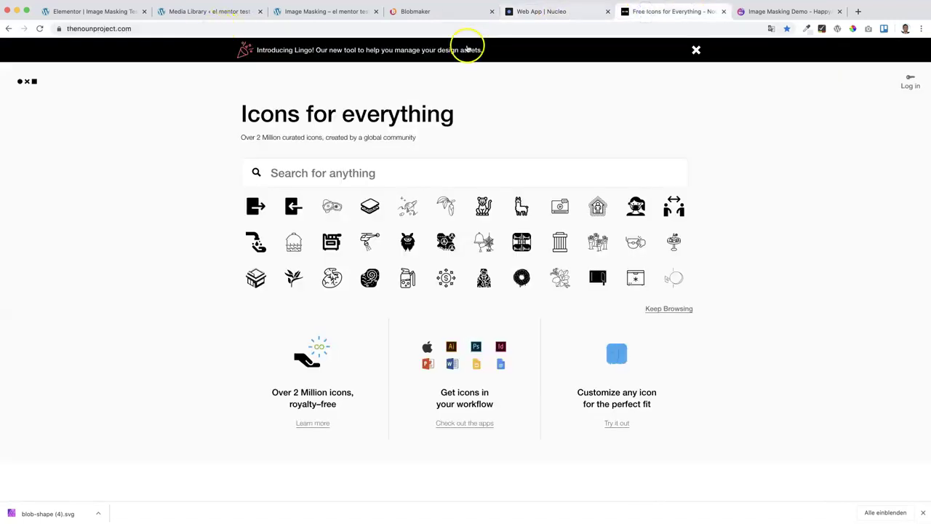
{"action": "left_click", "coordinate": [333, 219]}
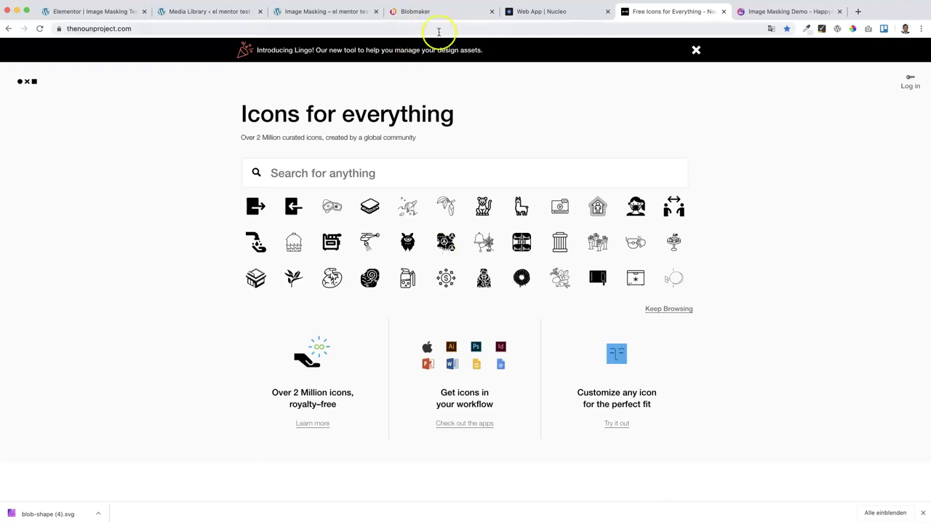
{"action": "left_click", "coordinate": [557, 12]}
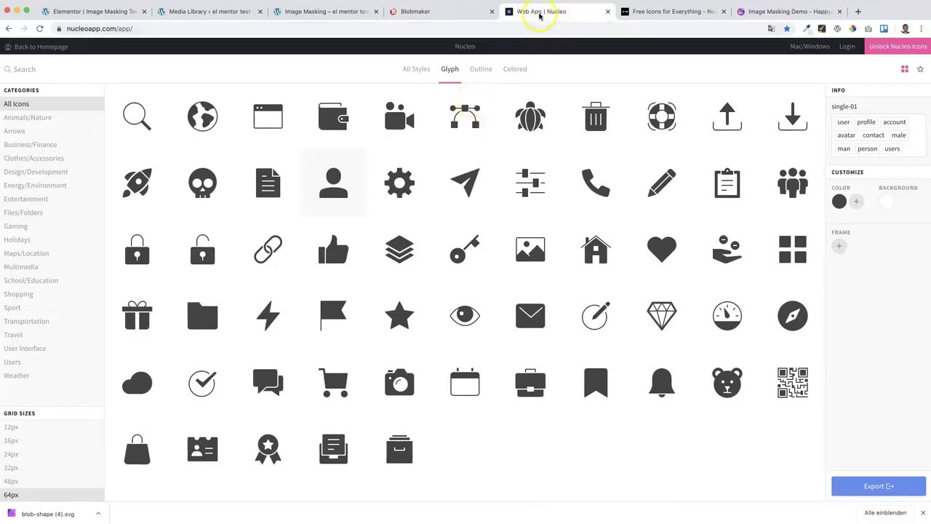
Step: Compare Nucleo's Outline and Colored icon styles, and go back to the Glyph icons in the 64px grid
{"action": "mouse_move", "coordinate": [475, 214]}
{"action": "left_click", "coordinate": [13, 495]}
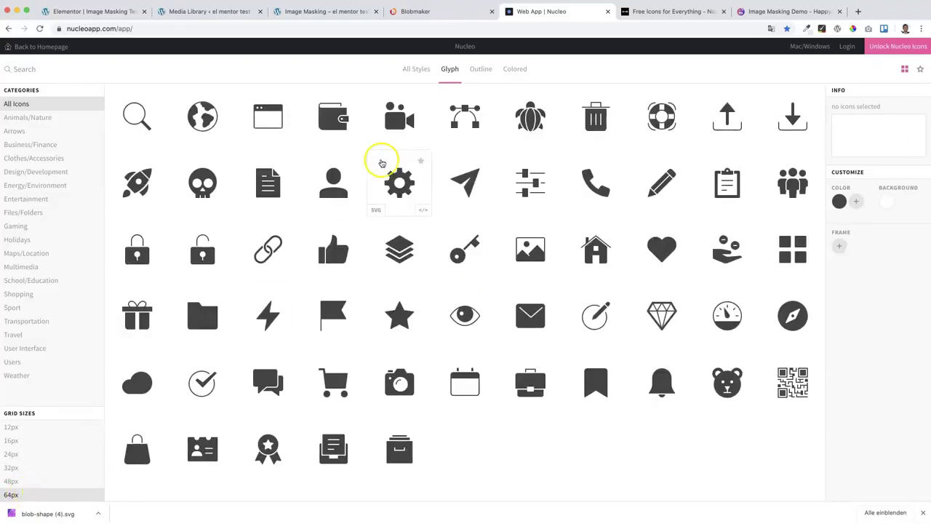
{"action": "left_click", "coordinate": [481, 70]}
{"action": "left_click", "coordinate": [511, 68]}
{"action": "left_click", "coordinate": [449, 70]}
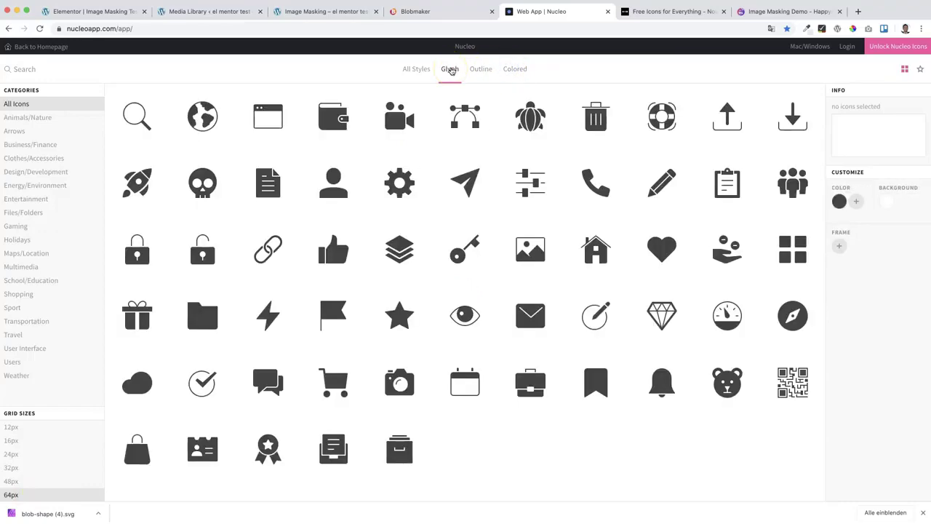
{"action": "mouse_move", "coordinate": [461, 144]}
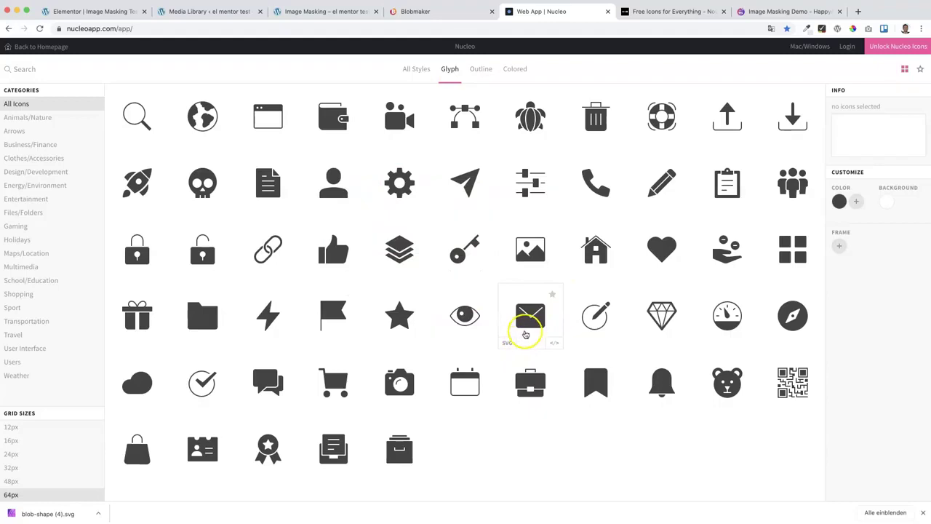
{"action": "mouse_move", "coordinate": [547, 251]}
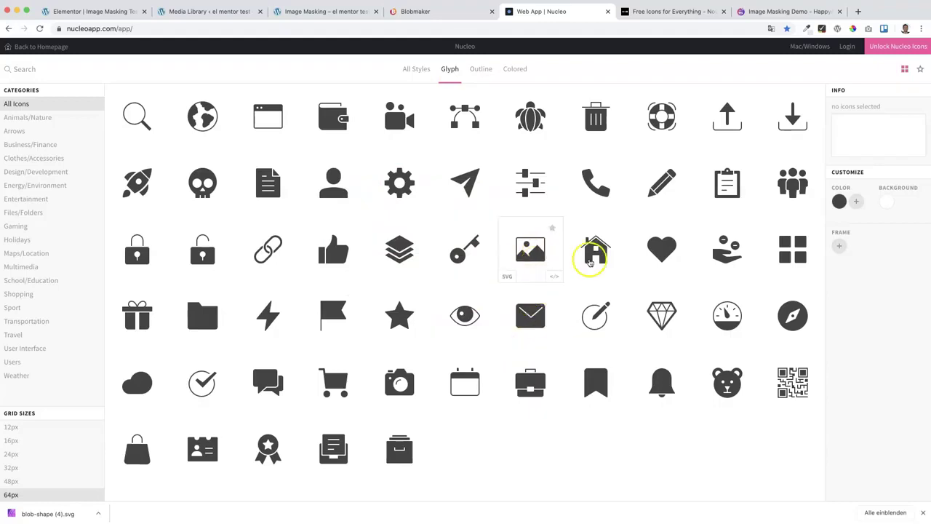
Step: Pick out the heart icon among Nucleo's Glyph icons
{"action": "left_click", "coordinate": [659, 248]}
{"action": "left_click", "coordinate": [881, 484]}
{"action": "left_click", "coordinate": [662, 250]}
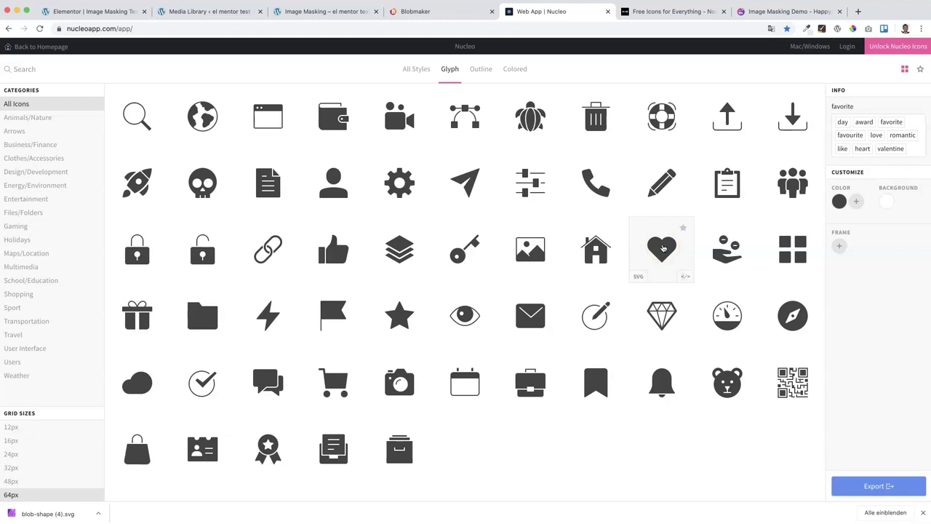
{"action": "left_click", "coordinate": [660, 253]}
Step: Switch to the WordPress media library, show the details of favorite-glyph-64.svg in place of blob-shape.svg, and select its file link
{"action": "left_click", "coordinate": [212, 11]}
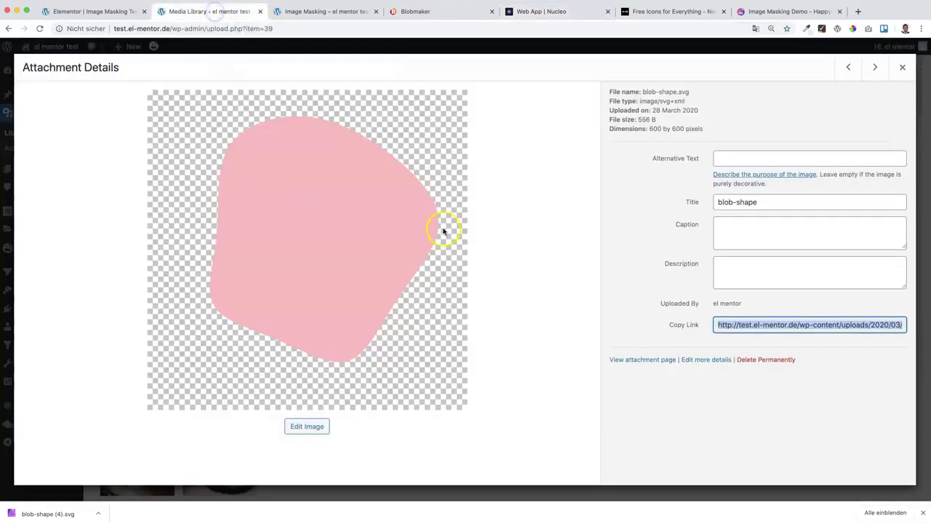
{"action": "left_click", "coordinate": [902, 67]}
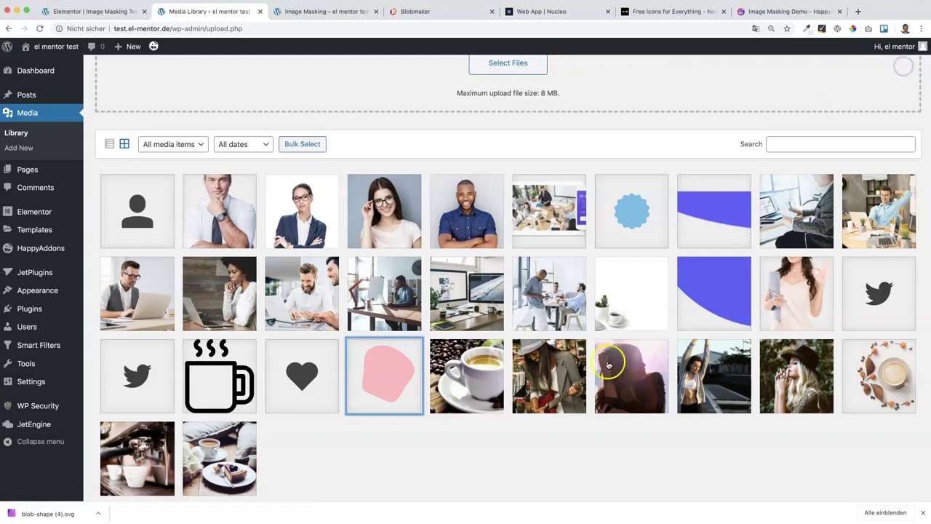
{"action": "left_click", "coordinate": [310, 370]}
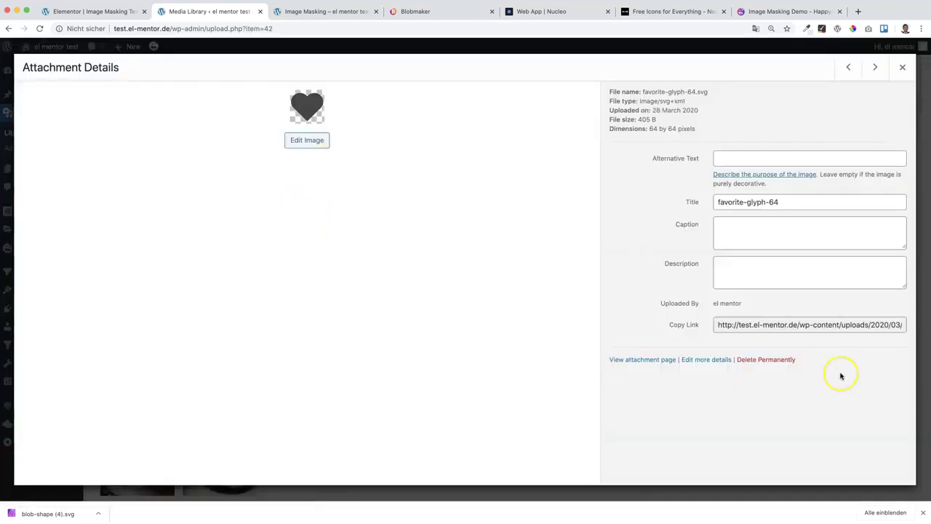
{"action": "left_click", "coordinate": [750, 327]}
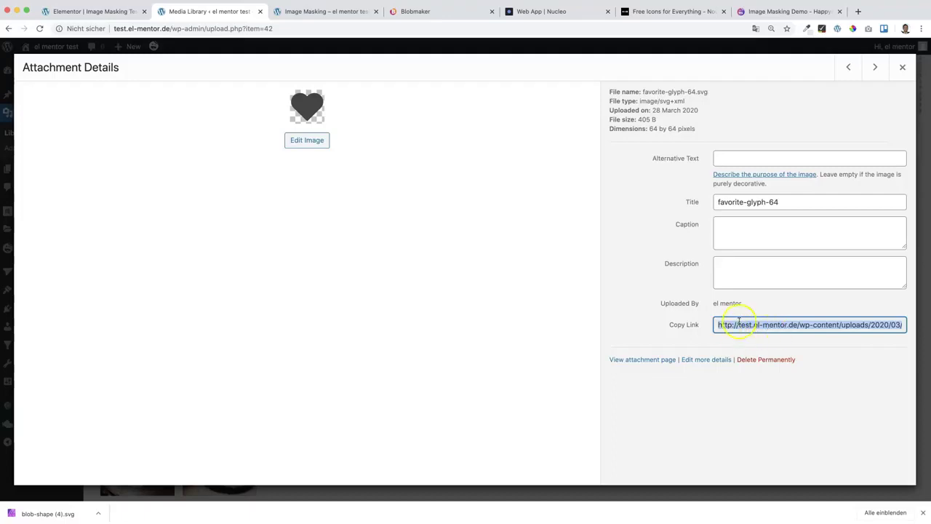
Step: Switch back to Elementor and copy the espresso image's complete Custom CSS rule
{"action": "left_click", "coordinate": [77, 10]}
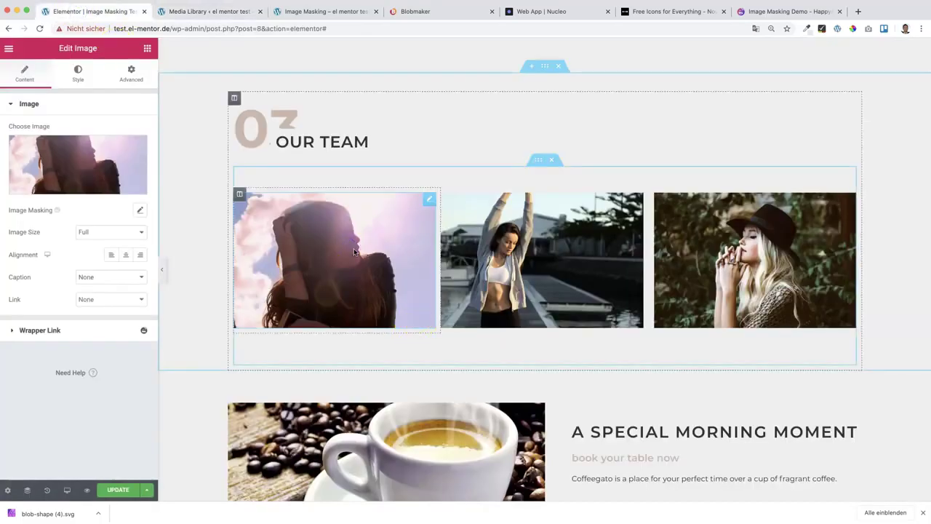
{"action": "scroll", "coordinate": [516, 209], "scroll_direction": "up", "scroll_amount": 4}
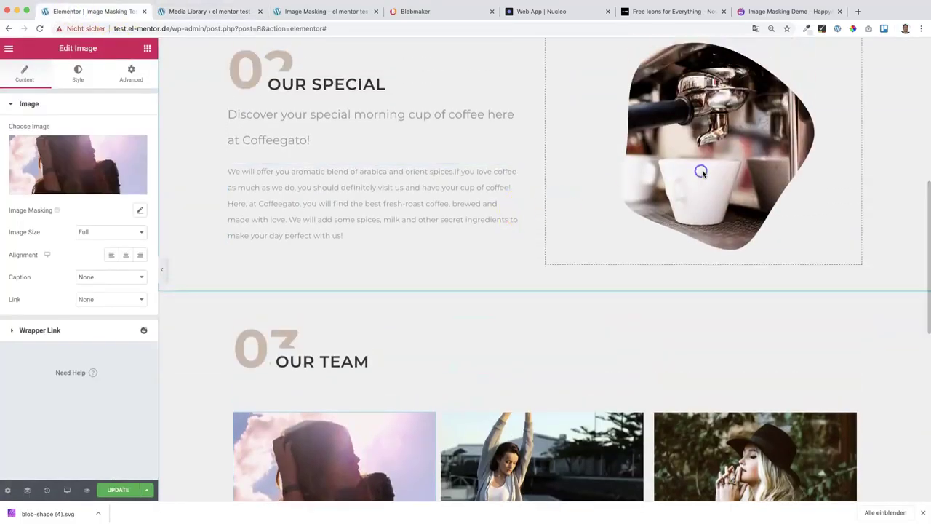
{"action": "left_click", "coordinate": [702, 172]}
{"action": "scroll", "coordinate": [43, 240], "scroll_direction": "down", "scroll_amount": 3}
{"action": "left_click_drag", "start_coordinate": [35, 269], "coordinate": [80, 432]}
{"action": "key", "text": "super+c"}
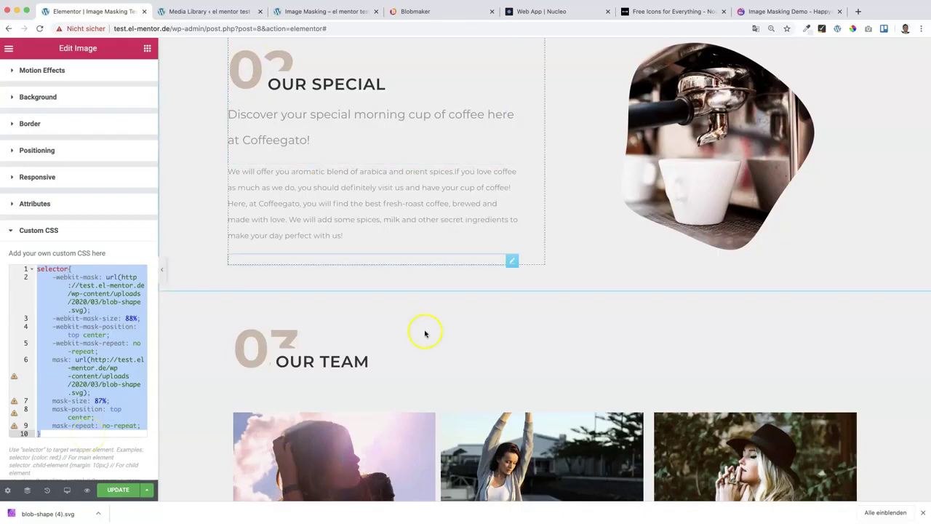
Step: Paste the copied blob mask rule into the Custom CSS of the first image in the Our Team section
{"action": "scroll", "coordinate": [422, 331], "scroll_direction": "down", "scroll_amount": 2}
{"action": "left_click", "coordinate": [336, 362]}
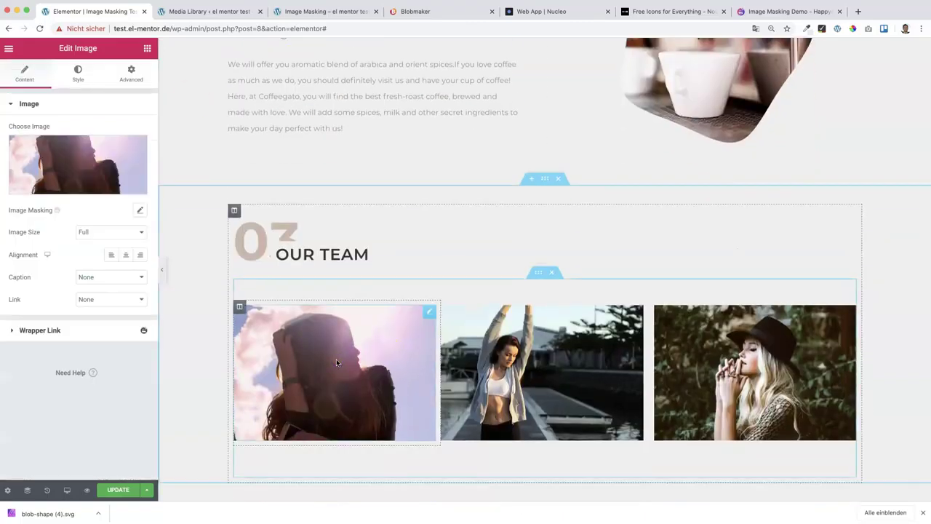
{"action": "left_click", "coordinate": [131, 71]}
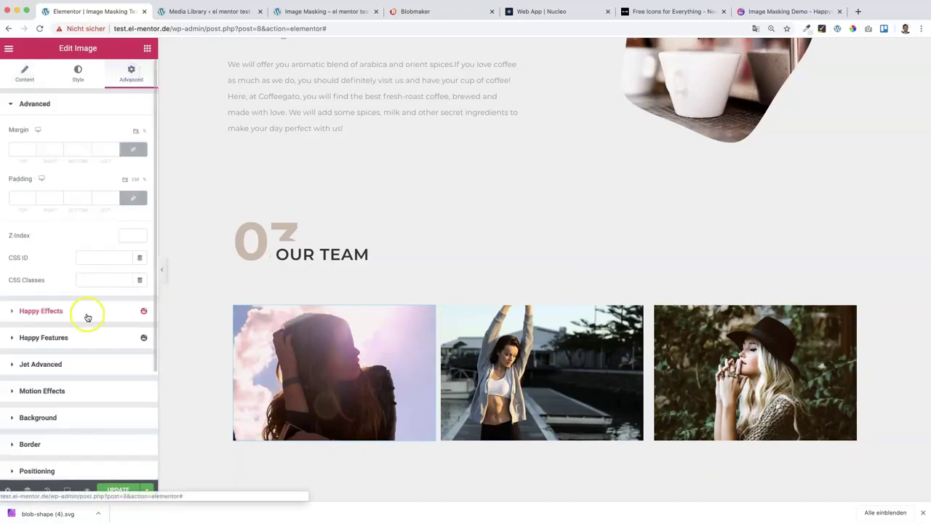
{"action": "scroll", "coordinate": [80, 350], "scroll_direction": "down", "scroll_amount": 3}
{"action": "left_click", "coordinate": [39, 370]}
{"action": "left_click", "coordinate": [52, 408]}
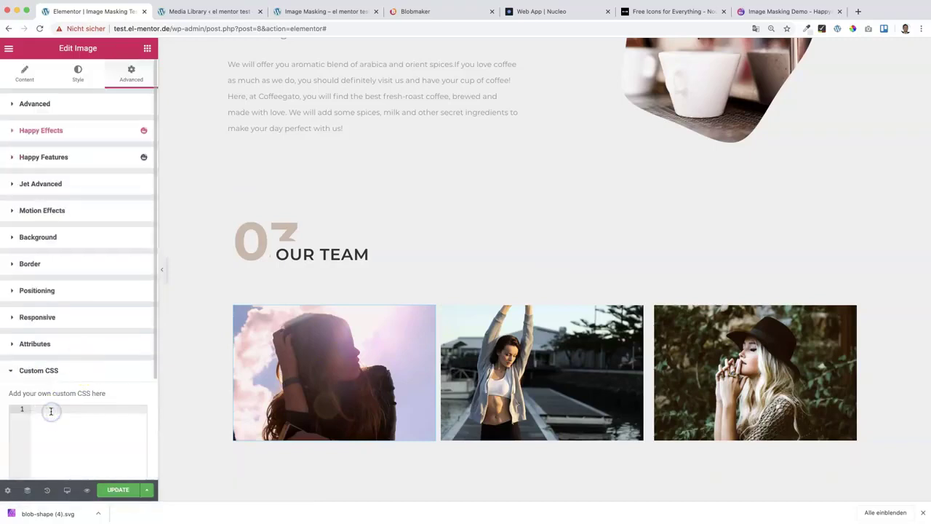
{"action": "key", "text": "super+v"}
{"action": "scroll", "coordinate": [115, 256], "scroll_direction": "down", "scroll_amount": 3}
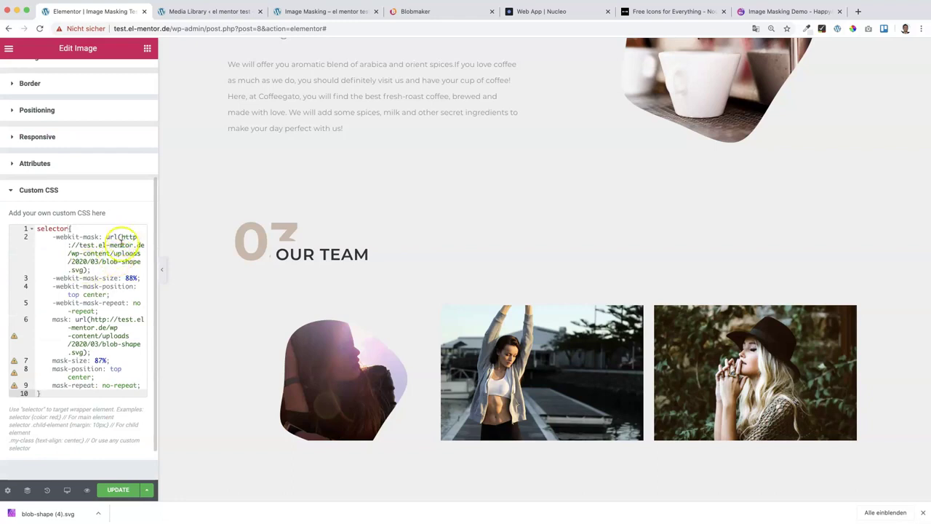
Step: Copy the file link of favorite-glyph-64.svg from the media library and replace both mask URLs in the first team image's Custom CSS with it
{"action": "left_click", "coordinate": [211, 11]}
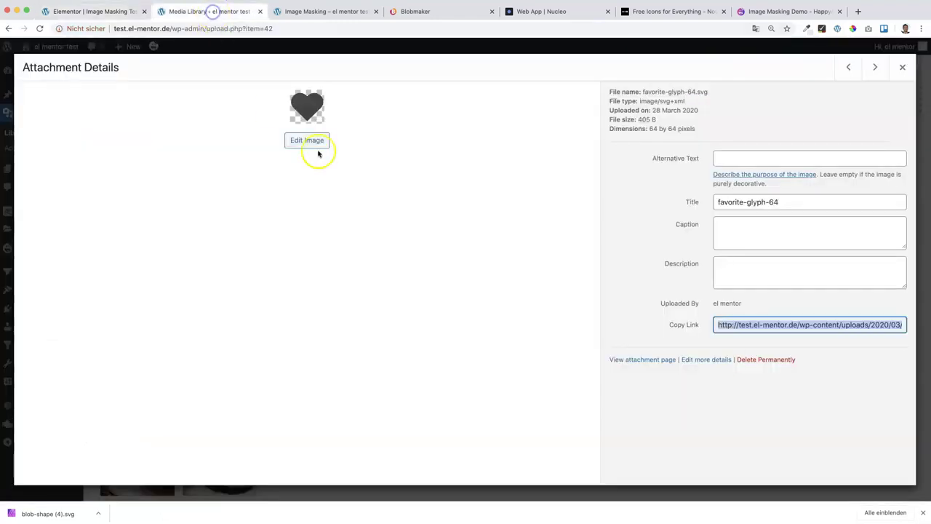
{"action": "left_click", "coordinate": [757, 328]}
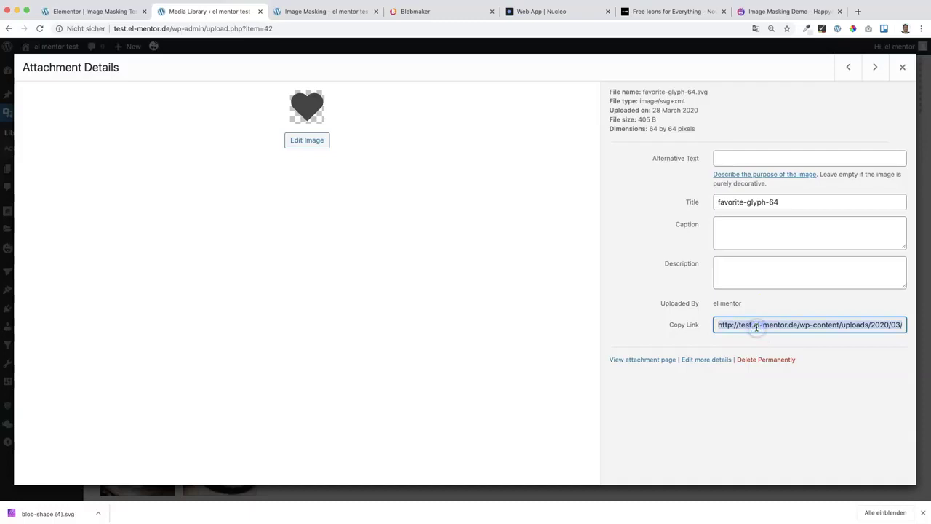
{"action": "left_click", "coordinate": [85, 11]}
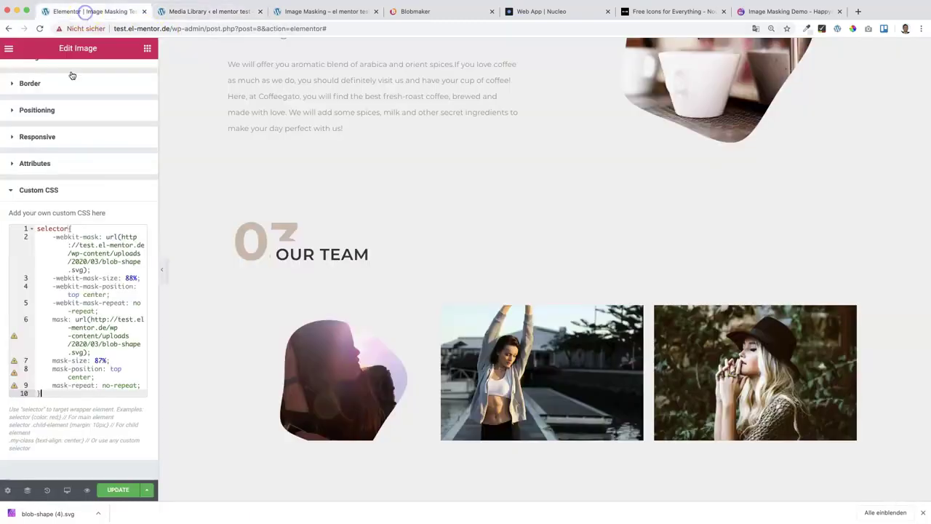
{"action": "scroll", "coordinate": [109, 182], "scroll_direction": "down", "scroll_amount": 1}
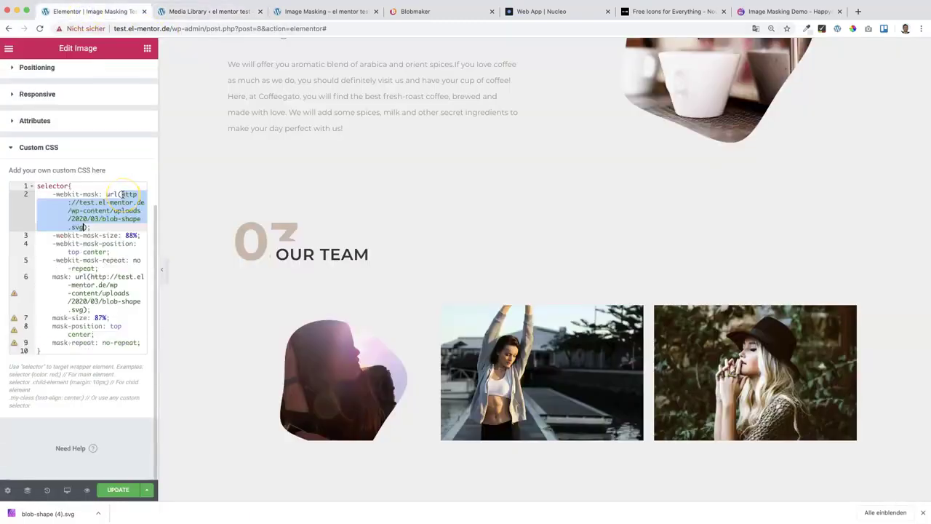
{"action": "type", "text": "http://test.el-mentor.de/wp-content/uploads/2020/03/favorite-glyph-64.svg"}
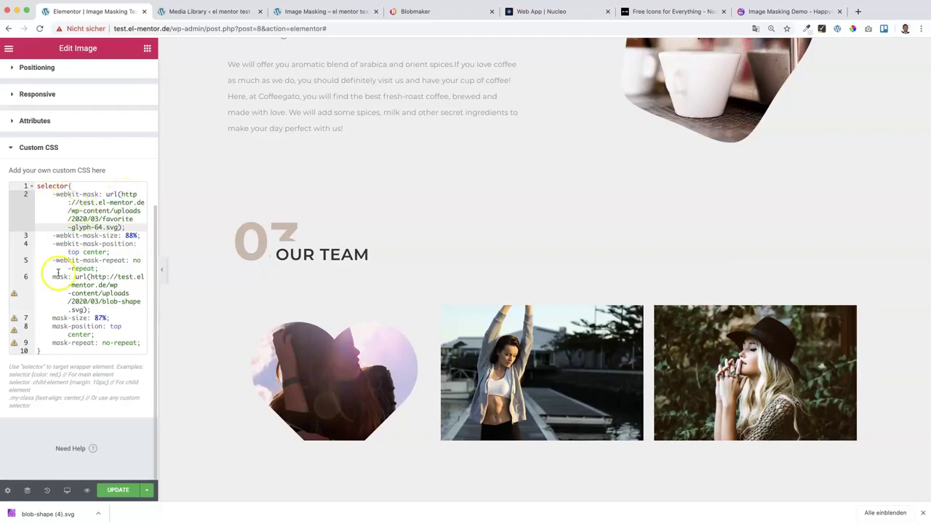
{"action": "left_click_drag", "start_coordinate": [90, 277], "coordinate": [81, 309]}
{"action": "type", "text": "http://test.el-mentor.de/wp-content/uploads/2020/03/favorite-glyph-64.svg"}
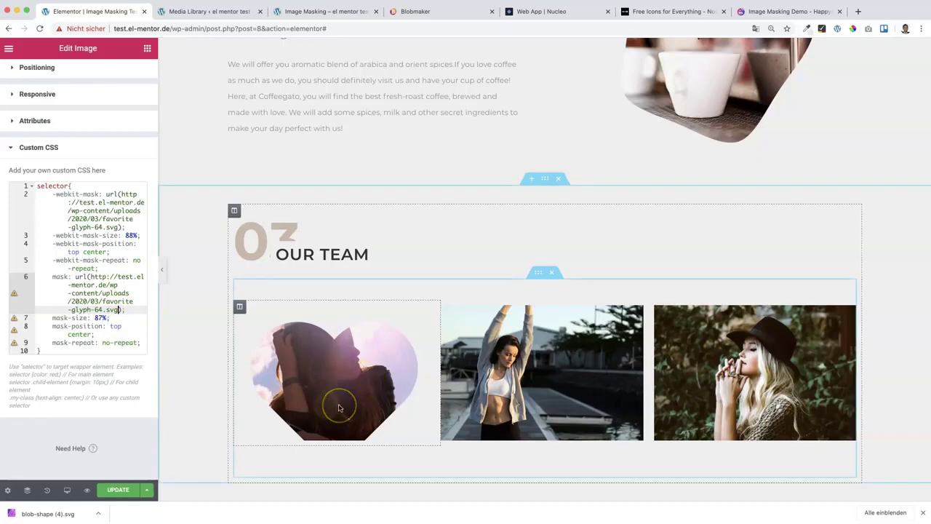
Step: Set both -webkit-mask-size and mask-size in the first team image's Custom CSS to 70%
{"action": "left_click", "coordinate": [306, 359]}
{"action": "double_click", "coordinate": [132, 235]}
{"action": "left_click", "coordinate": [127, 235]}
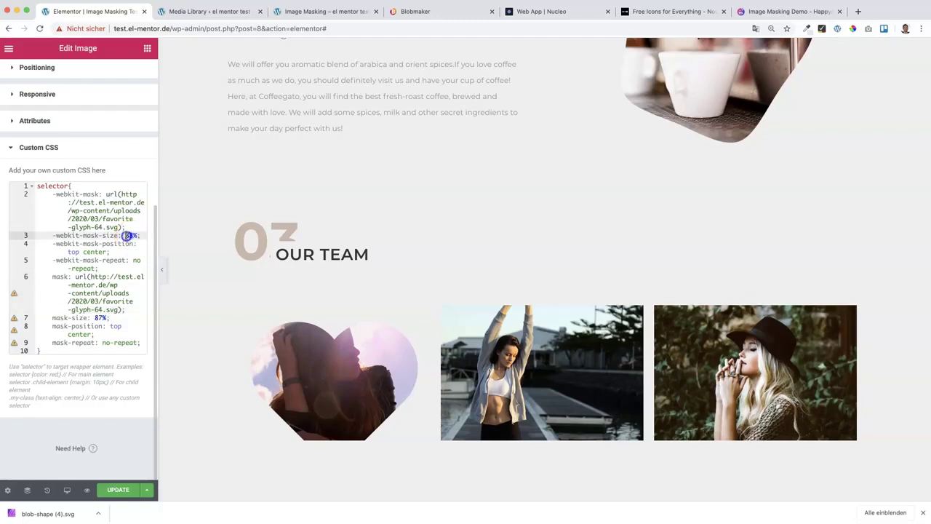
{"action": "type", "text": "75"}
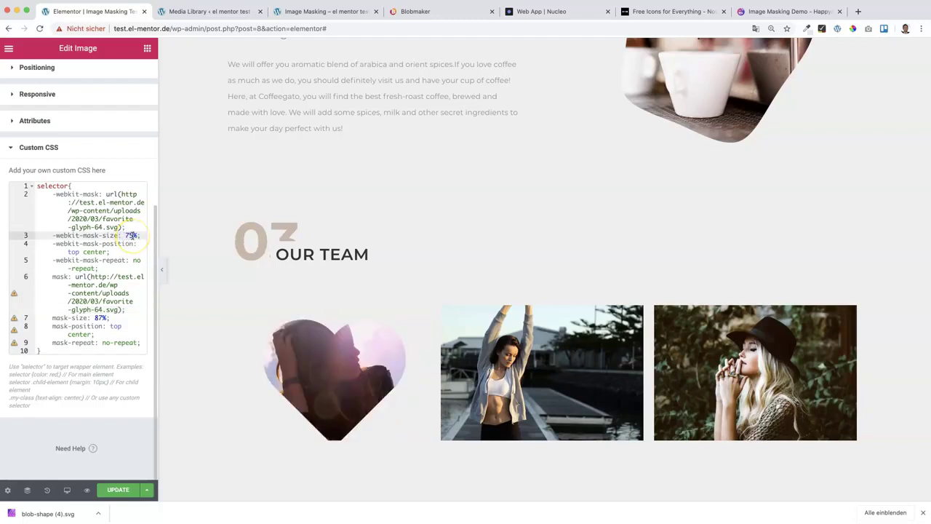
{"action": "type", "text": "70"}
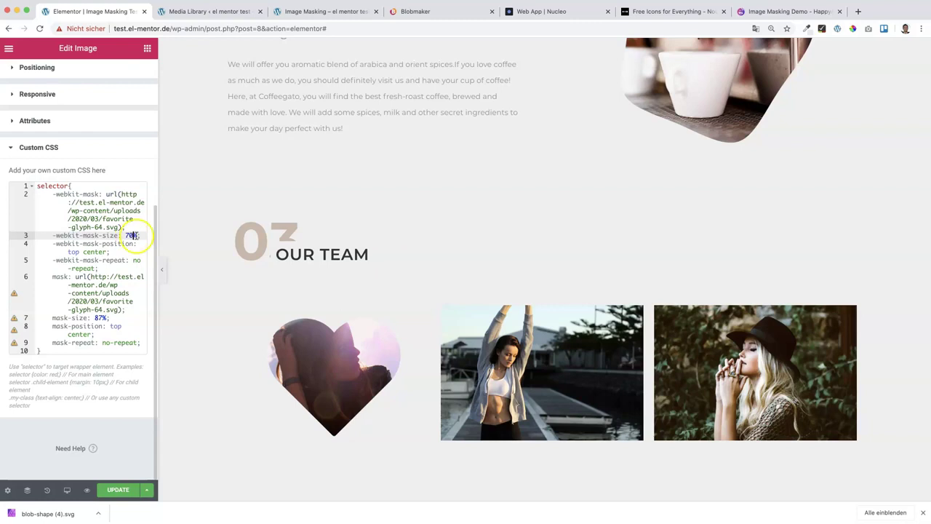
{"action": "double_click", "coordinate": [97, 318]}
{"action": "type", "text": "70"}
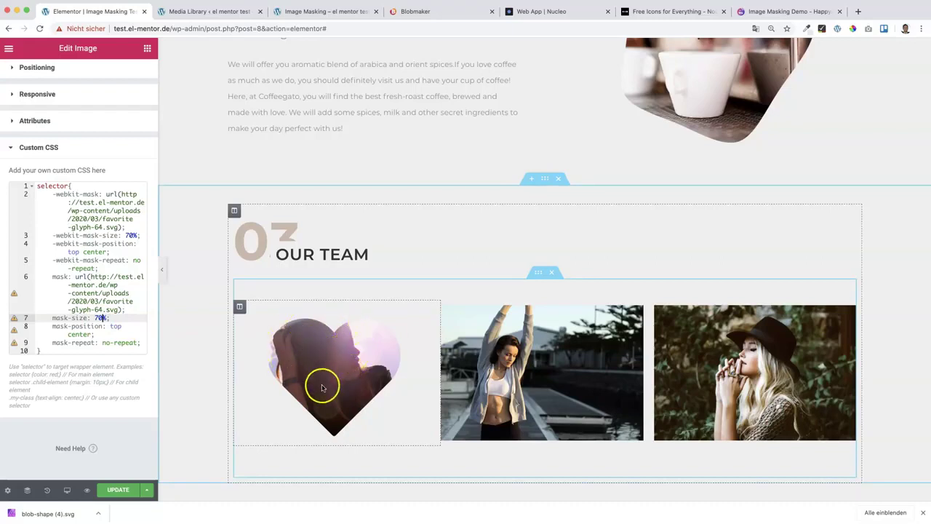
Step: Copy the heart-masked team image and apply its style to the second and third team images
{"action": "right_click", "coordinate": [429, 308]}
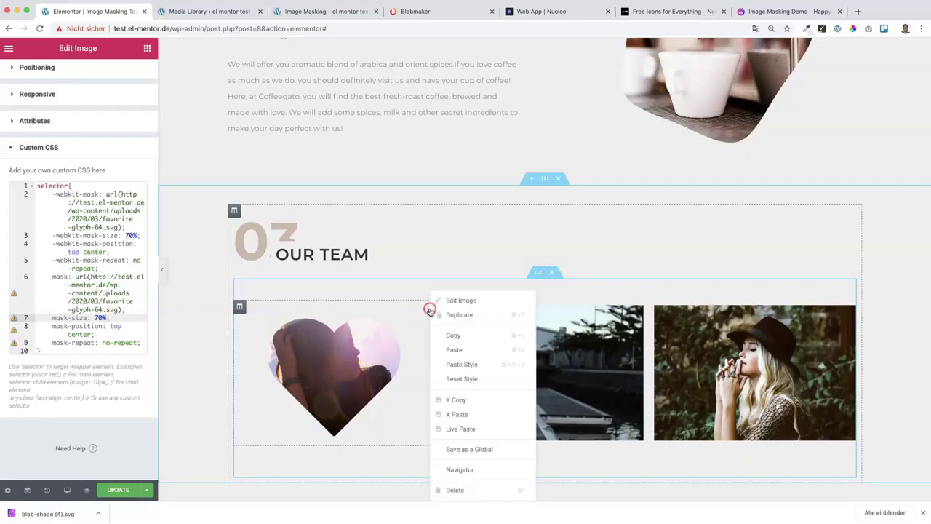
{"action": "left_click", "coordinate": [452, 336]}
{"action": "right_click", "coordinate": [633, 314]}
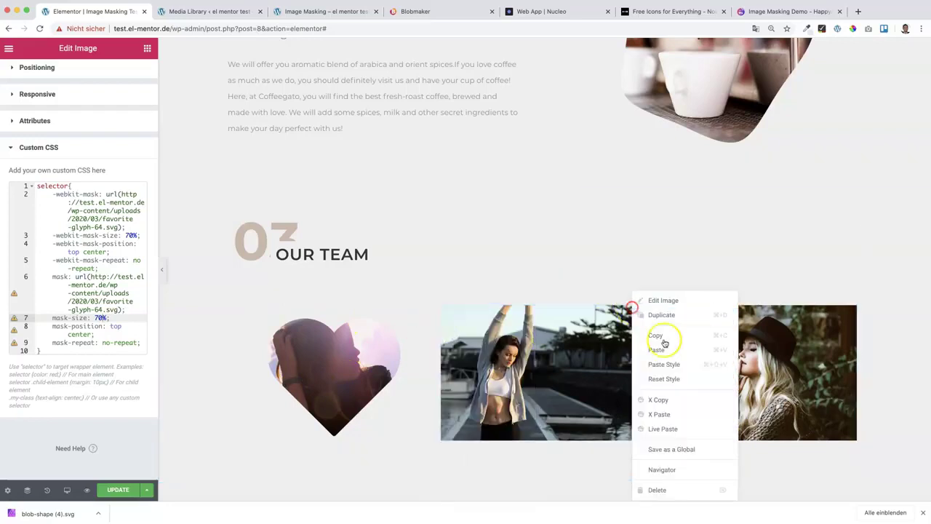
{"action": "left_click", "coordinate": [675, 369]}
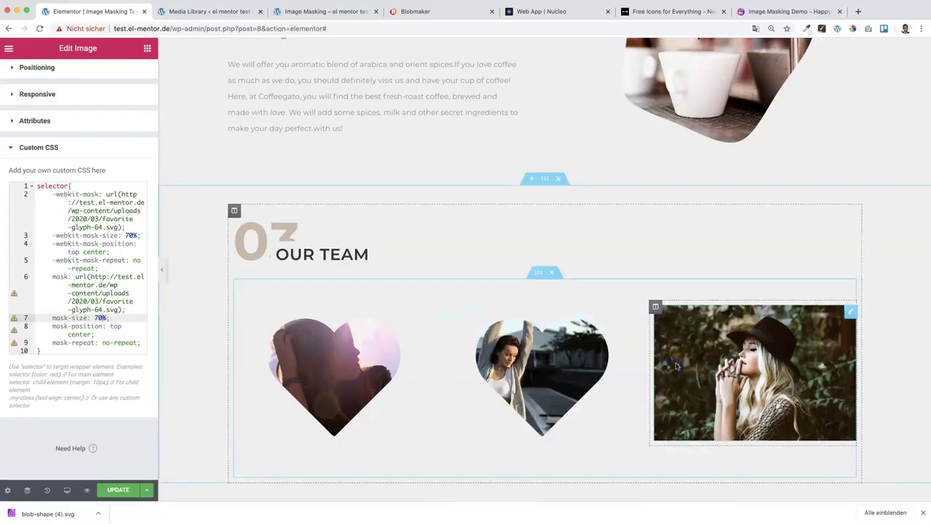
{"action": "right_click", "coordinate": [847, 313]}
{"action": "left_click", "coordinate": [859, 364]}
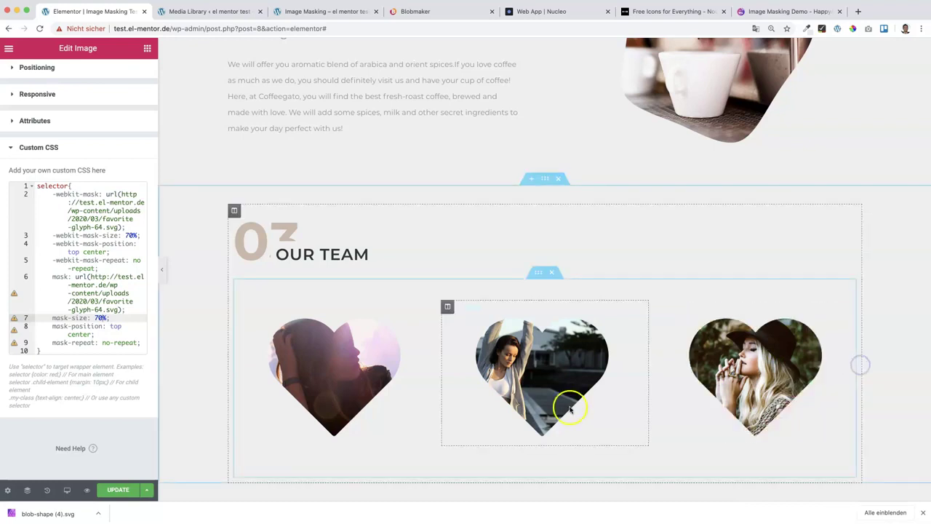
Step: Compare the coffee cup section in the editor with the Coffee text section on the finished Image Masking page
{"action": "scroll", "coordinate": [567, 407], "scroll_direction": "down", "scroll_amount": 5}
{"action": "scroll", "coordinate": [571, 409], "scroll_direction": "down", "scroll_amount": 3}
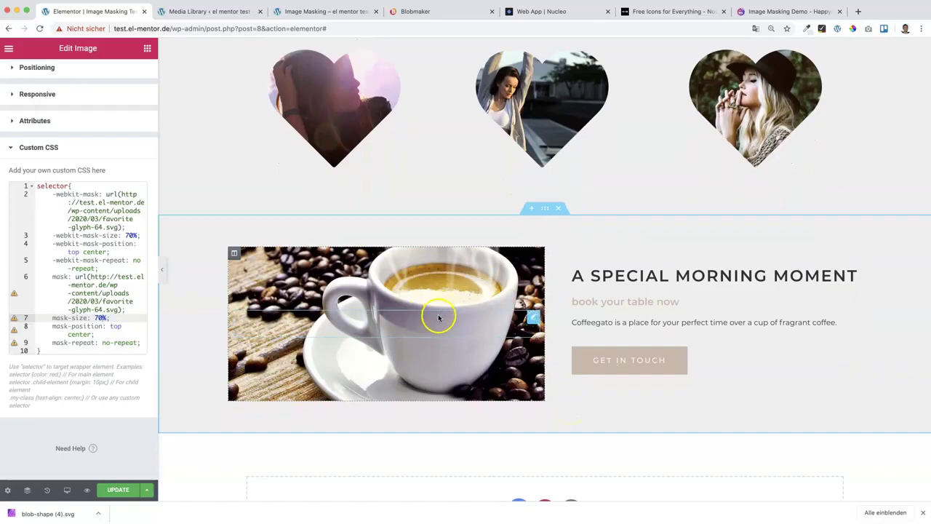
{"action": "left_click", "coordinate": [323, 11]}
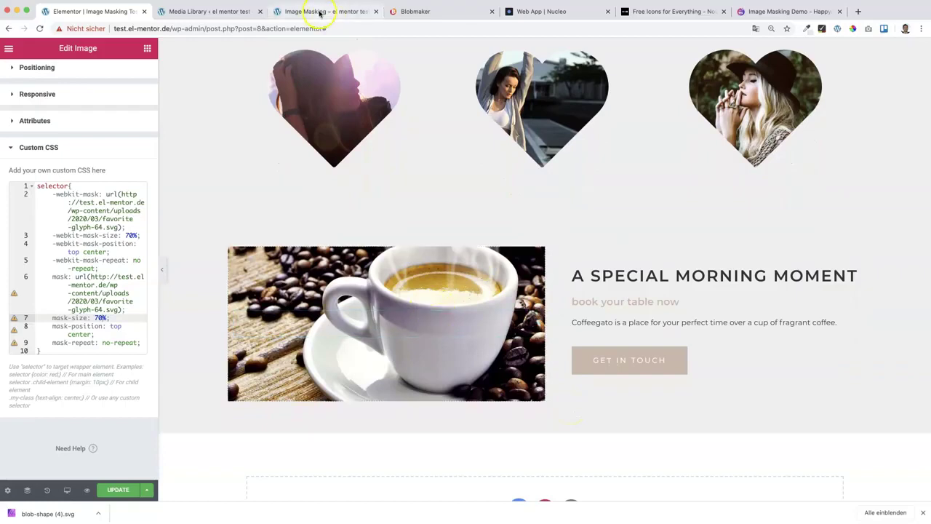
{"action": "scroll", "coordinate": [488, 374], "scroll_direction": "down", "scroll_amount": 7}
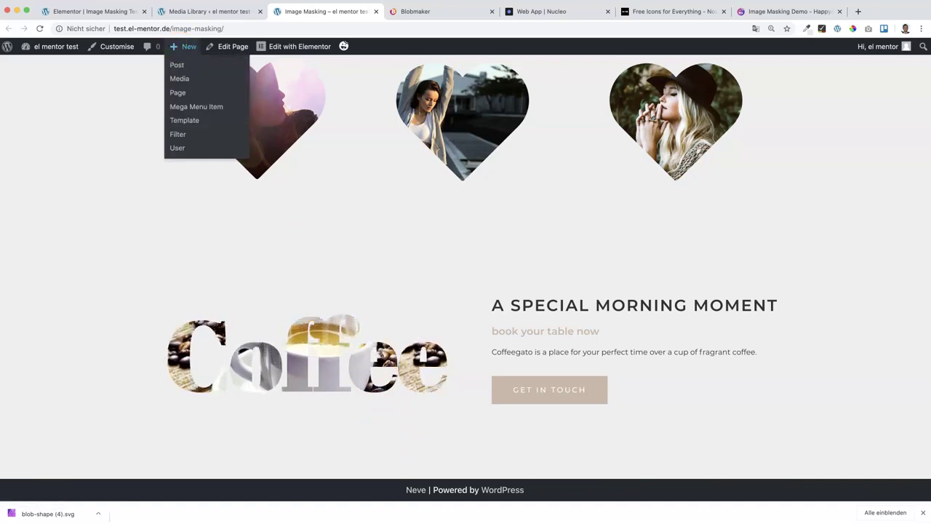
Step: Switch back to the Elementor editor and add a centred heading titled "Coffee" to the column with the coffee cup background
{"action": "left_click", "coordinate": [88, 12]}
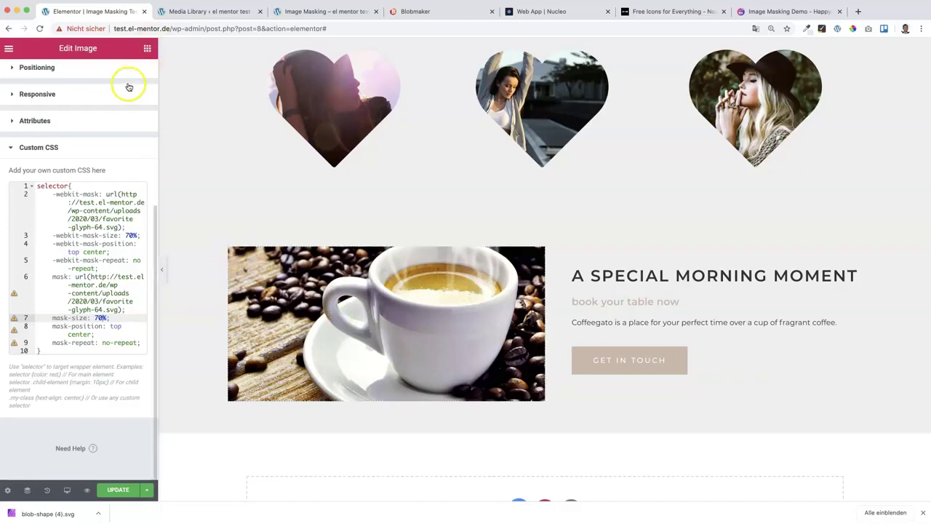
{"action": "scroll", "coordinate": [149, 172], "scroll_direction": "up", "scroll_amount": 5}
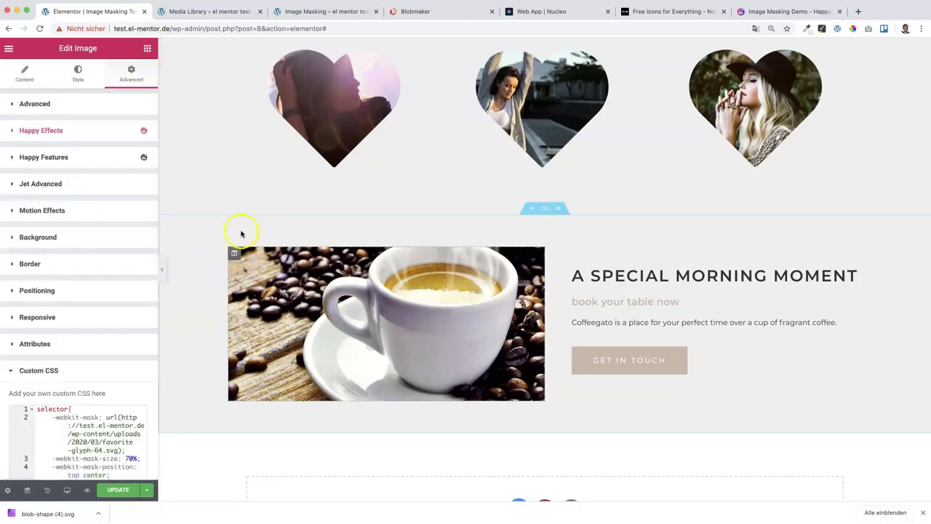
{"action": "left_click", "coordinate": [148, 48]}
{"action": "left_click_drag", "start_coordinate": [118, 146], "coordinate": [371, 331]}
{"action": "left_click_drag", "start_coordinate": [96, 142], "coordinate": [14, 143]}
{"action": "type", "text": "Coffee"}
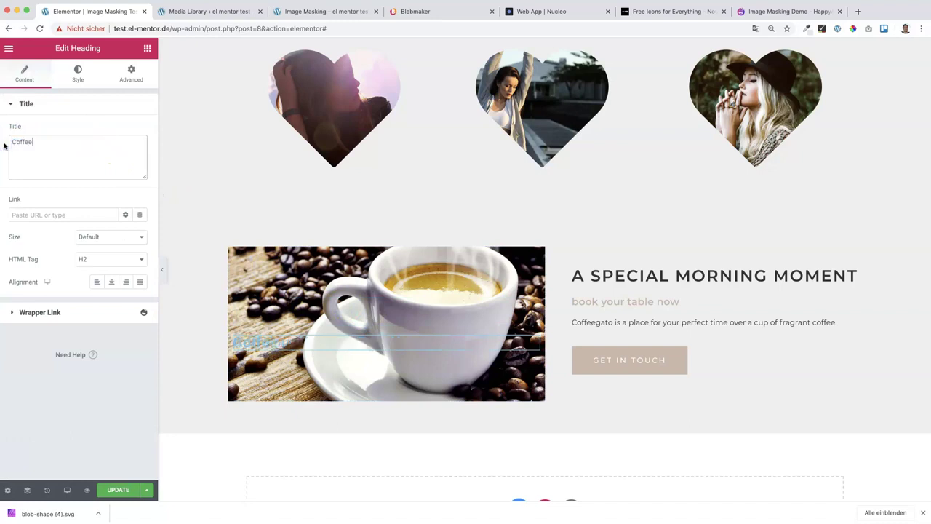
{"action": "left_click", "coordinate": [112, 282]}
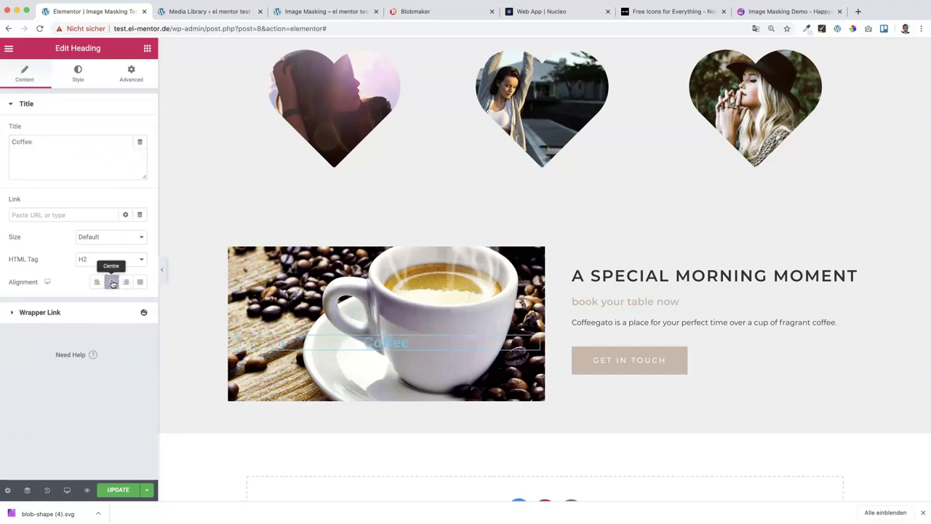
Step: Set the Coffee heading's font size to 180 px in its typography settings
{"action": "left_click", "coordinate": [77, 72]}
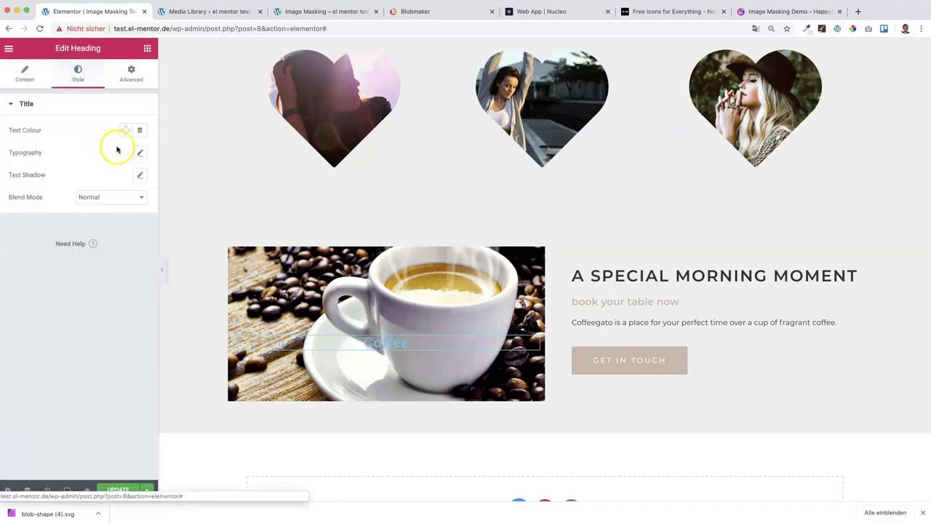
{"action": "left_click", "coordinate": [140, 152]}
{"action": "left_click_drag", "start_coordinate": [38, 225], "coordinate": [97, 233]}
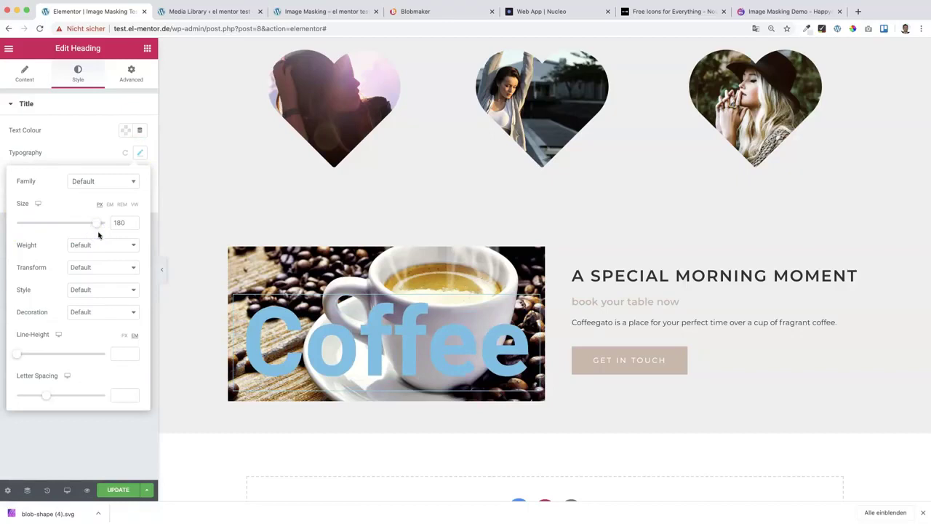
Step: Delete the spacer above the Coffee heading and remove the coffee cup background image from its column
{"action": "left_click", "coordinate": [530, 266]}
{"action": "right_click", "coordinate": [531, 267]}
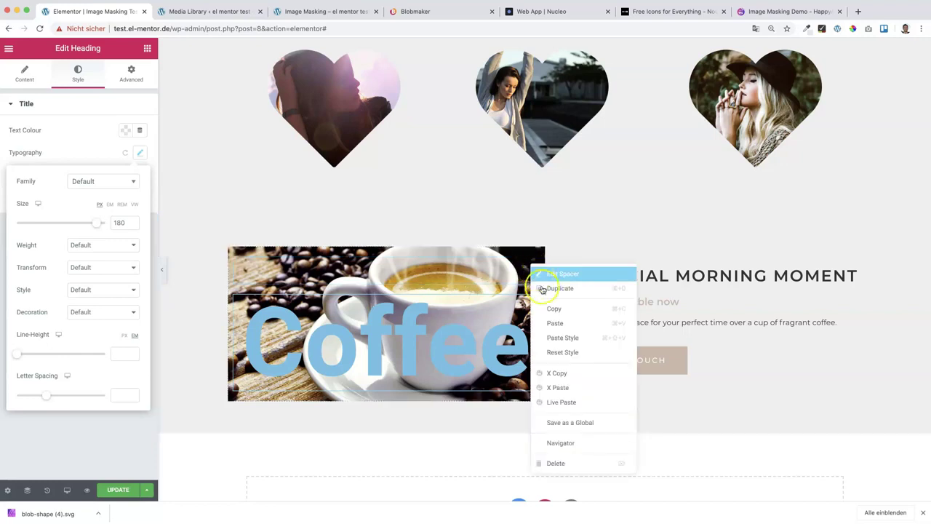
{"action": "left_click", "coordinate": [562, 463]}
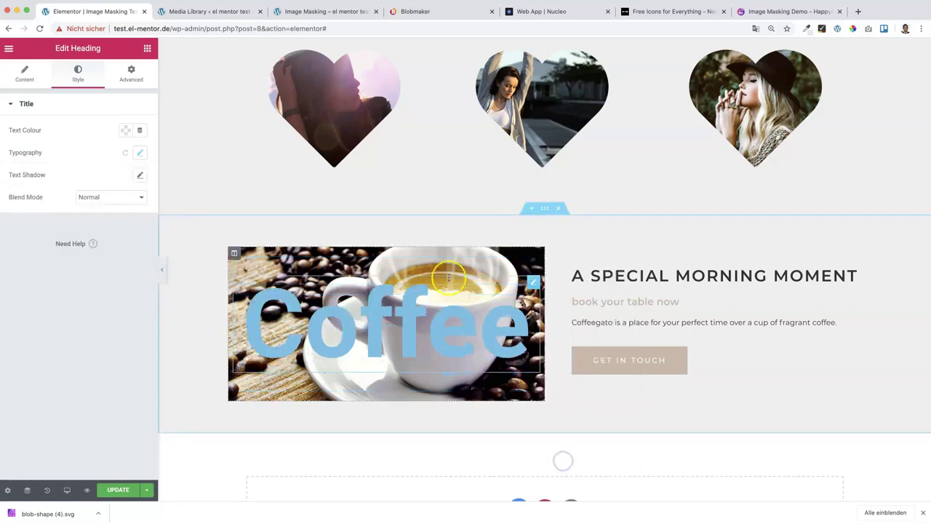
{"action": "left_click", "coordinate": [234, 253]}
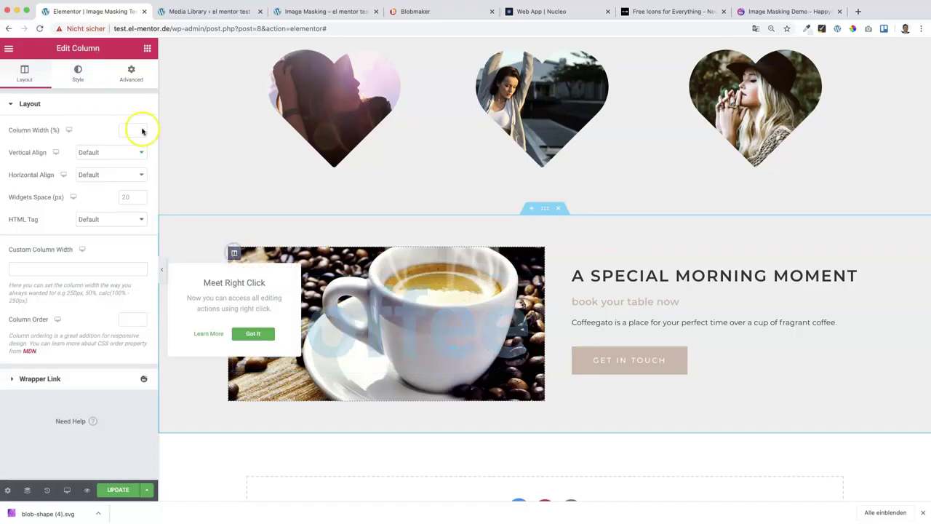
{"action": "left_click", "coordinate": [78, 72]}
{"action": "left_click", "coordinate": [134, 222]}
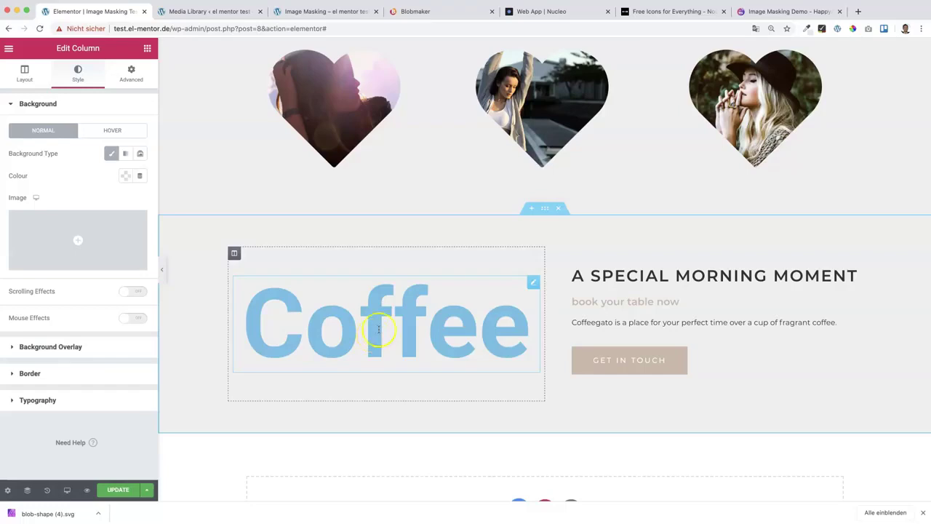
Step: Paste the .elementor-heading-title rules with background-clip text, 80% background size and a 0 50% hover position into the column's Custom CSS
{"action": "left_click", "coordinate": [131, 72]}
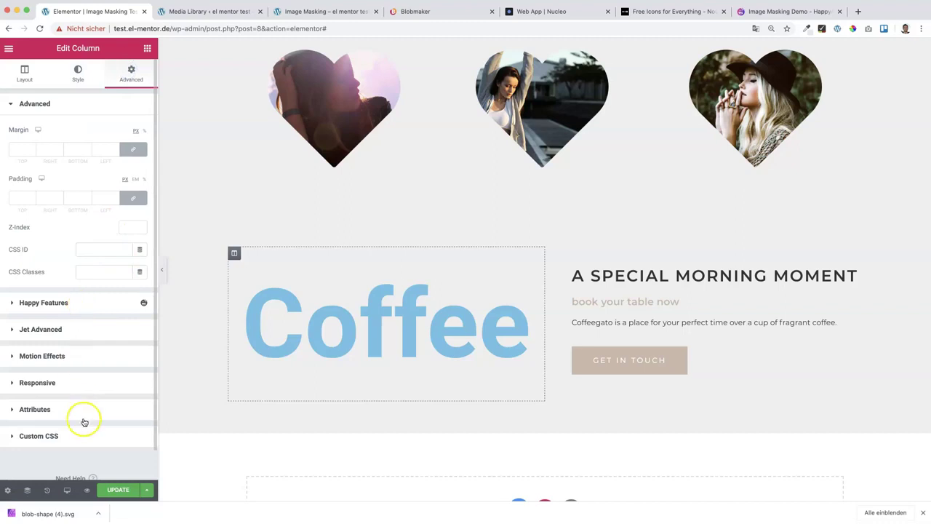
{"action": "left_click", "coordinate": [40, 435]}
{"action": "scroll", "coordinate": [77, 364], "scroll_direction": "down", "scroll_amount": 1}
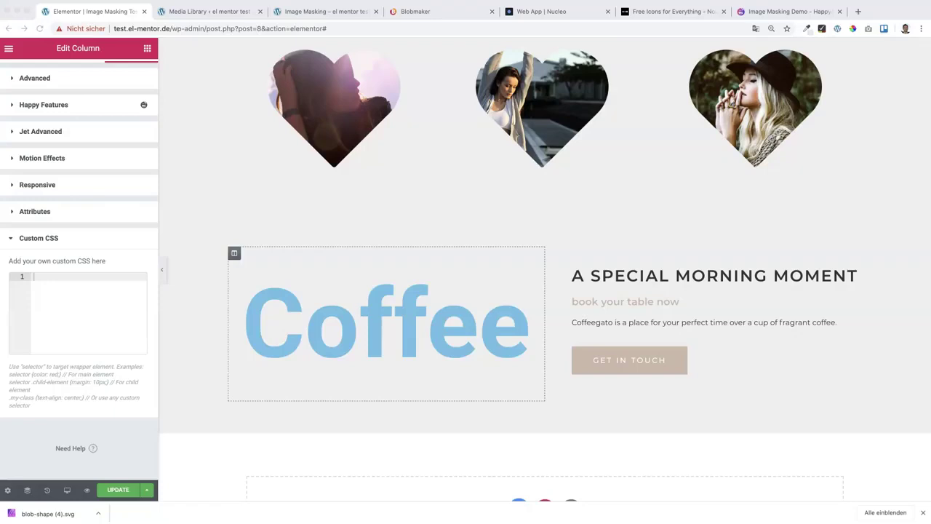
{"action": "left_click", "coordinate": [36, 276]}
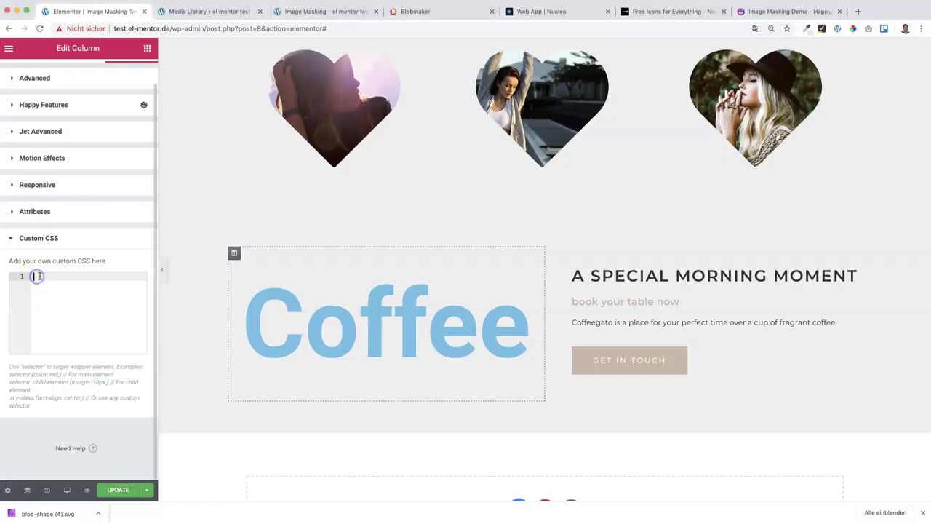
{"action": "key", "text": "ctrl+v"}
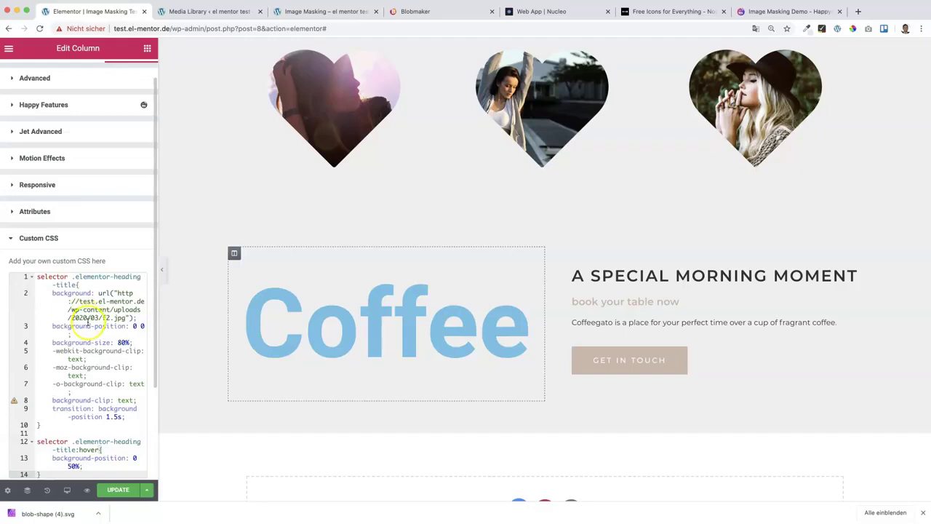
Step: Set the Coffee heading's text colour to the fully transparent #02010100
{"action": "scroll", "coordinate": [87, 326], "scroll_direction": "down", "scroll_amount": 3}
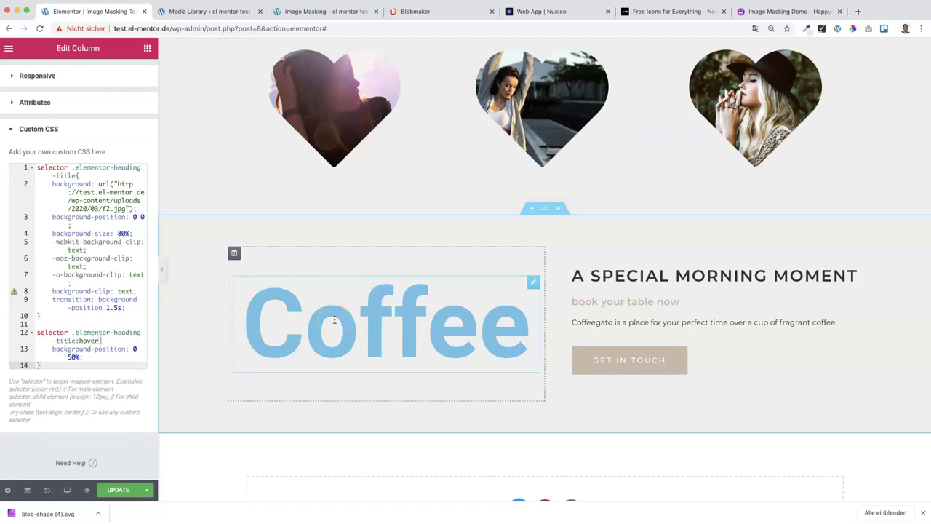
{"action": "scroll", "coordinate": [117, 222], "scroll_direction": "up", "scroll_amount": 3}
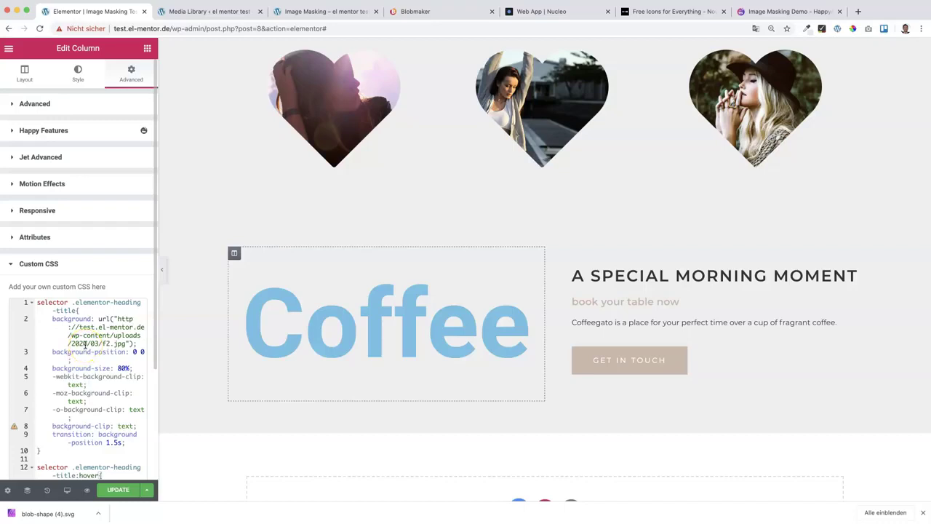
{"action": "left_click", "coordinate": [78, 72]}
{"action": "left_click", "coordinate": [24, 177]}
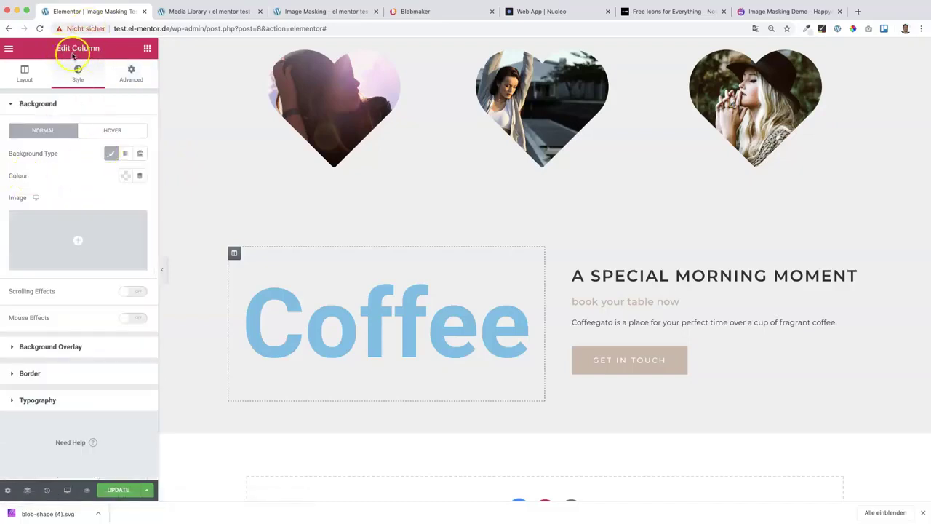
{"action": "left_click", "coordinate": [422, 331]}
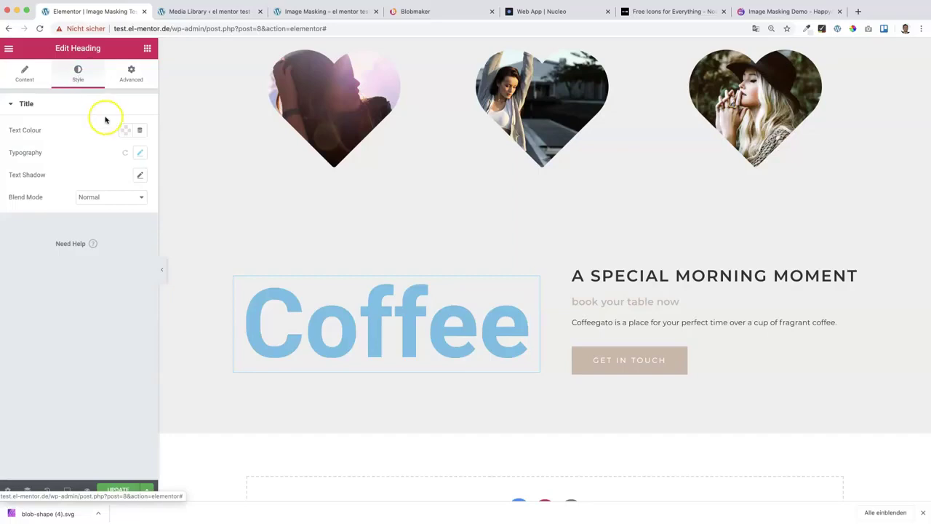
{"action": "left_click", "coordinate": [125, 130]}
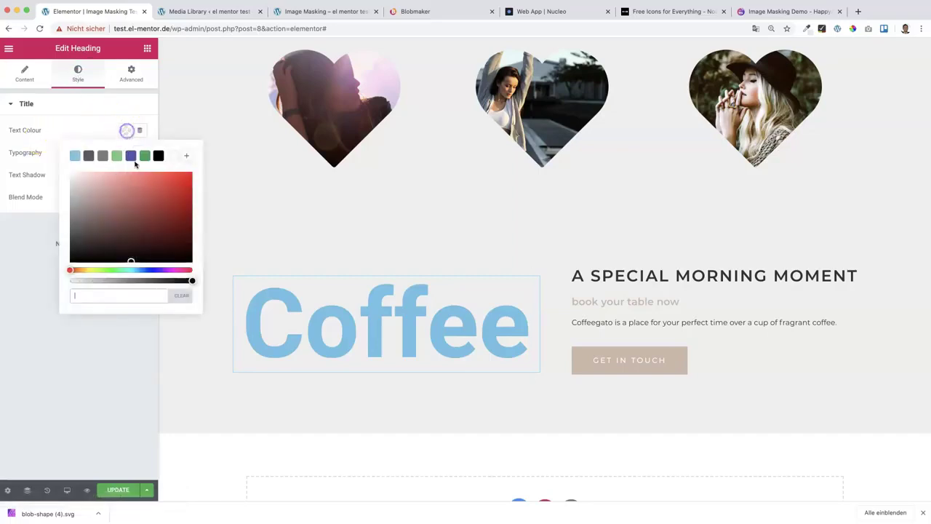
{"action": "left_click_drag", "start_coordinate": [194, 281], "coordinate": [58, 282]}
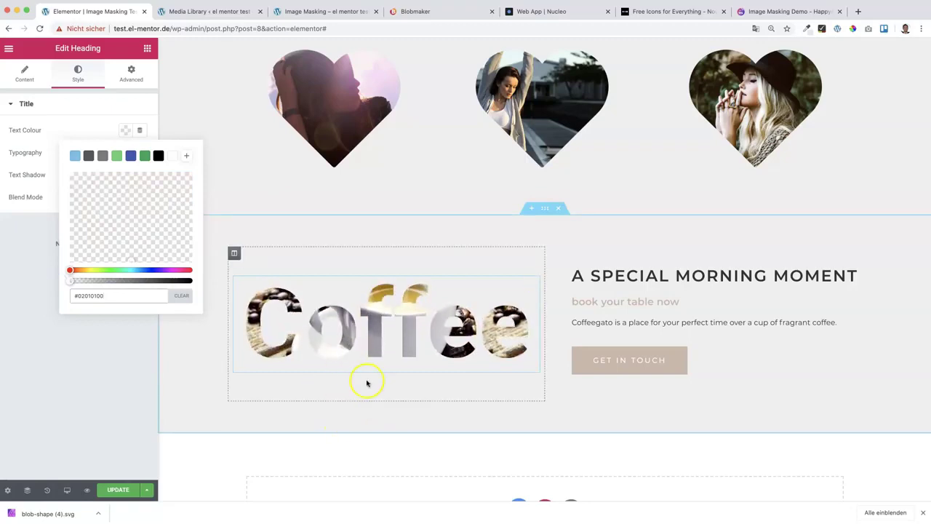
Step: Examine the Coffee heading's custom CSS, including its transition rule and the .elementor-heading-title selector
{"action": "left_click", "coordinate": [142, 68]}
{"action": "left_click", "coordinate": [57, 369]}
{"action": "scroll", "coordinate": [82, 387], "scroll_direction": "down", "scroll_amount": 5}
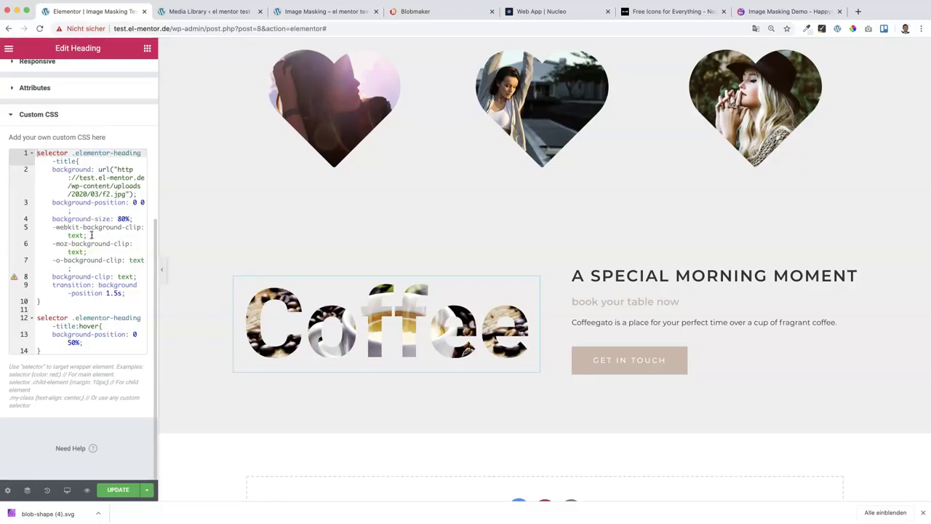
{"action": "double_click", "coordinate": [69, 284]}
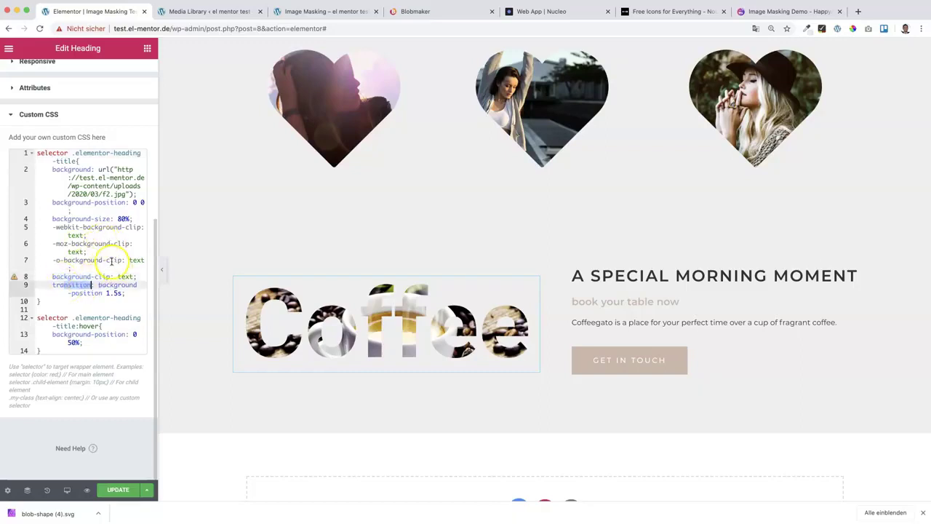
{"action": "scroll", "coordinate": [97, 255], "scroll_direction": "up", "scroll_amount": 2}
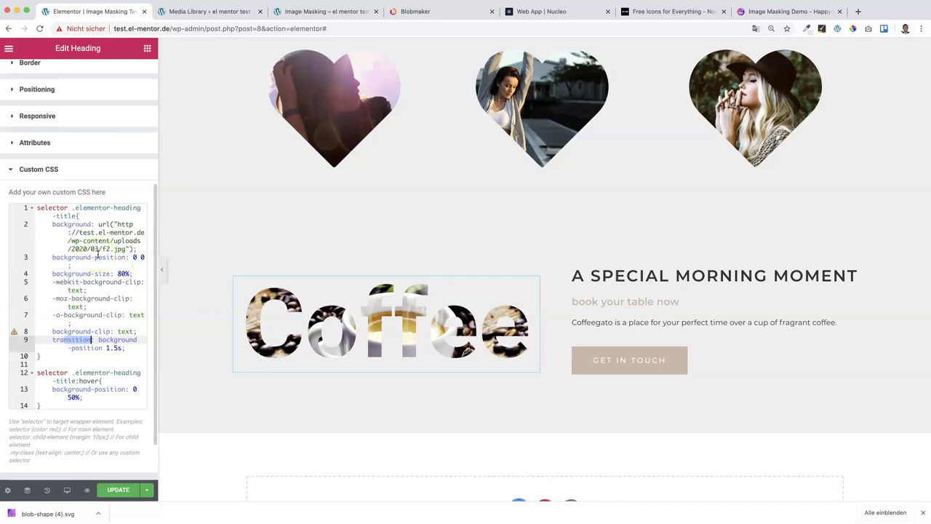
{"action": "left_click", "coordinate": [64, 208]}
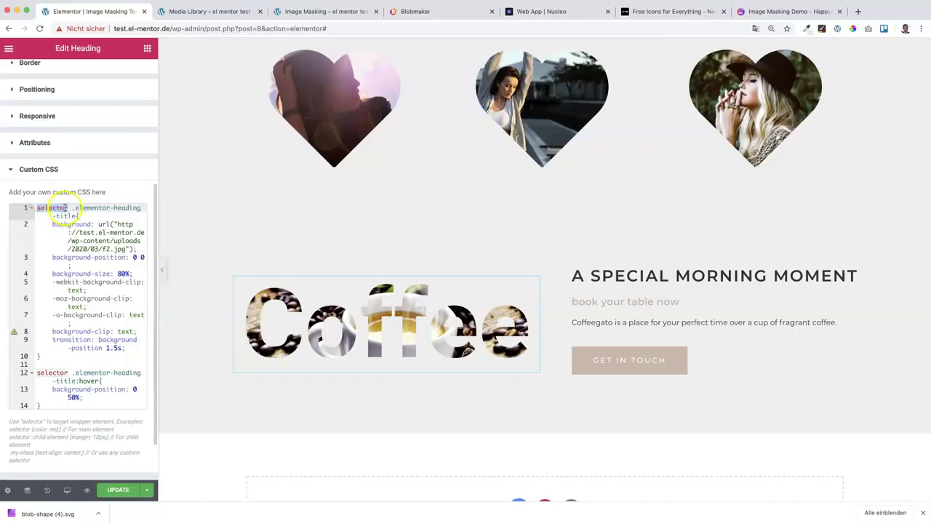
{"action": "left_click", "coordinate": [75, 215]}
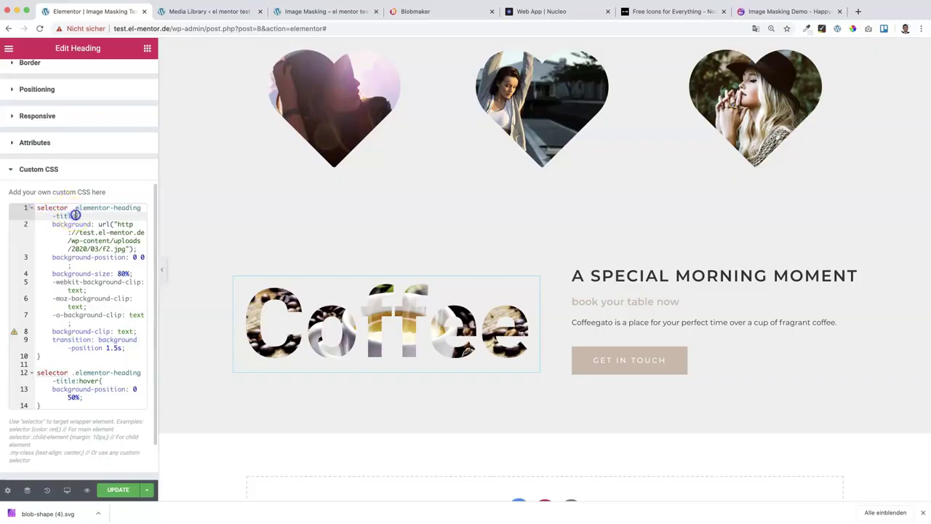
{"action": "left_click_drag", "start_coordinate": [75, 215], "coordinate": [72, 209]}
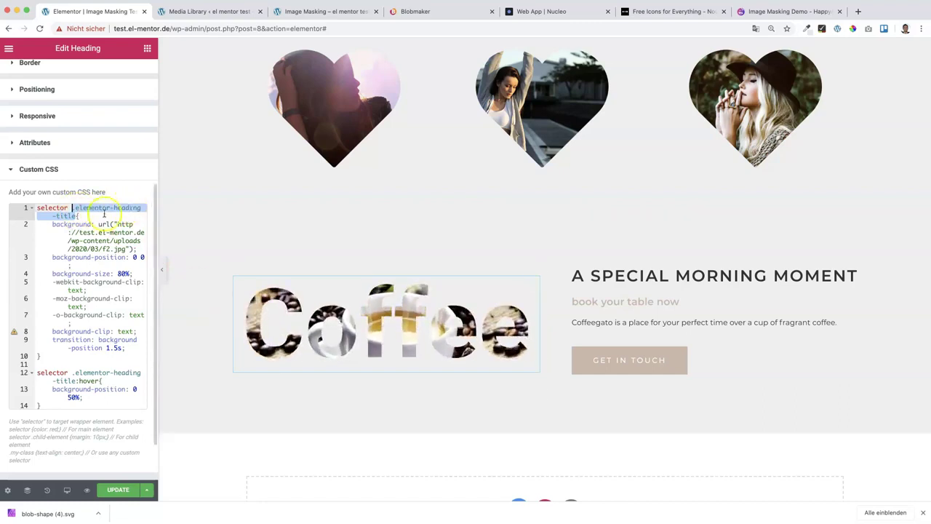
Step: Collapse the widget settings and inspect the Coffee heading's HTML element in the browser's developer tools
{"action": "left_click", "coordinate": [164, 270]}
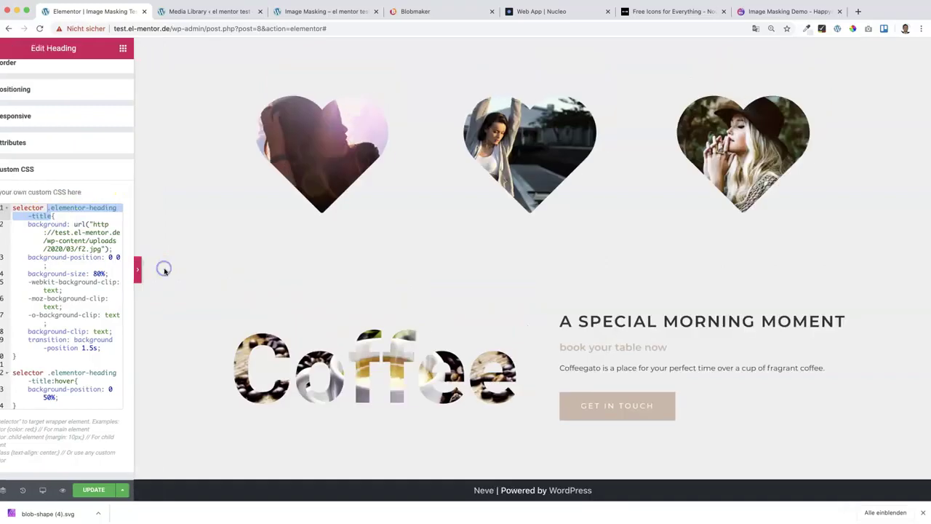
{"action": "right_click", "coordinate": [301, 366]}
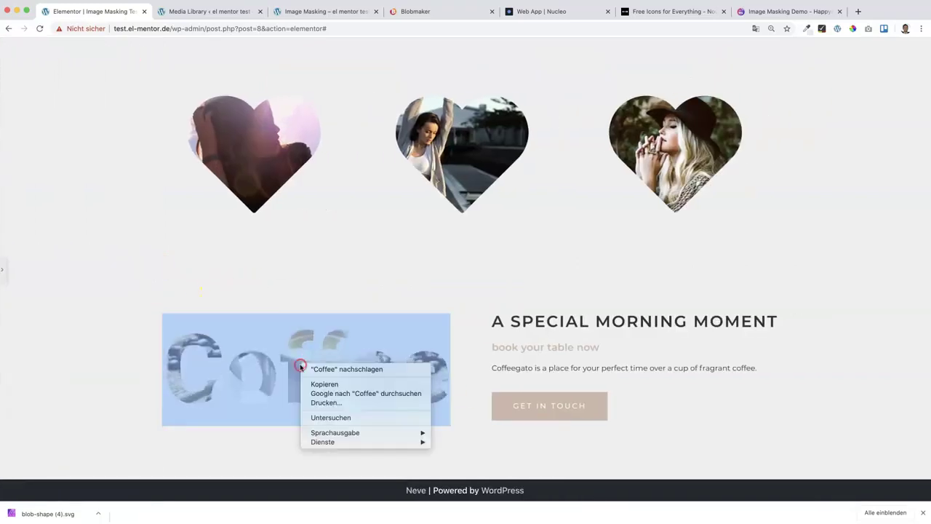
{"action": "left_click", "coordinate": [343, 417]}
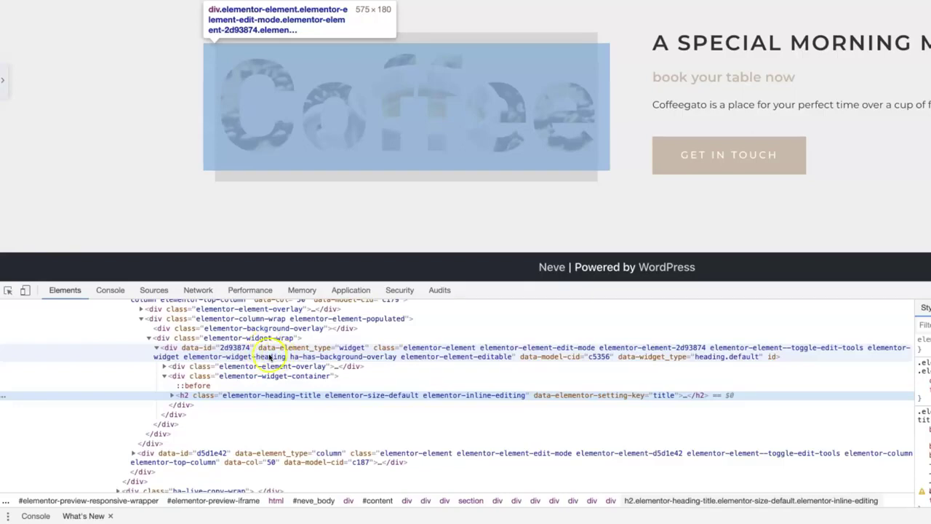
Step: Set the Coffee heading's own background type to Classic, view its image option, and return to its custom CSS
{"action": "left_click", "coordinate": [4, 80]}
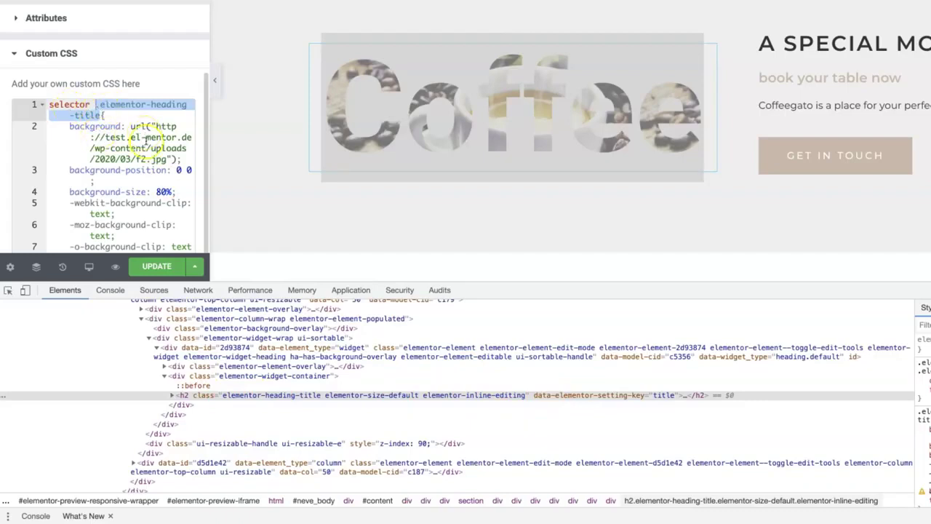
{"action": "scroll", "coordinate": [145, 139], "scroll_direction": "up", "scroll_amount": 5}
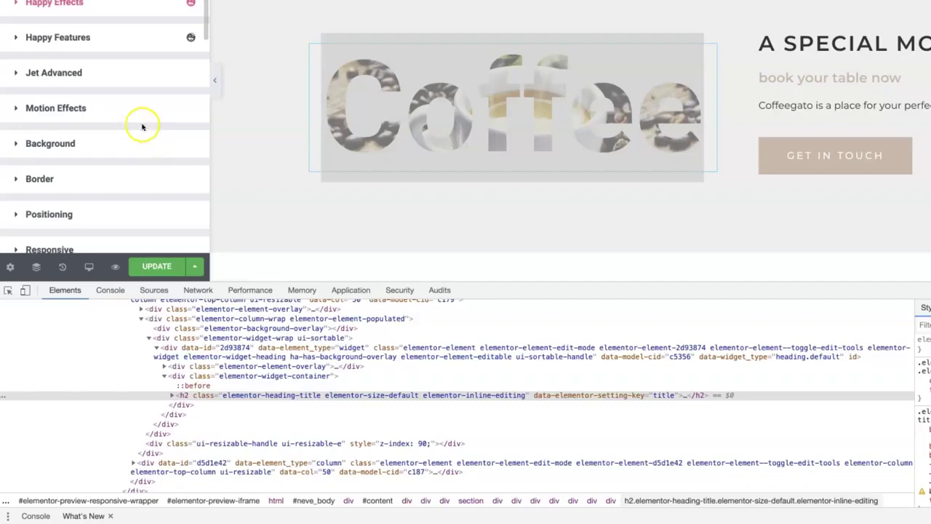
{"action": "left_click", "coordinate": [80, 142]}
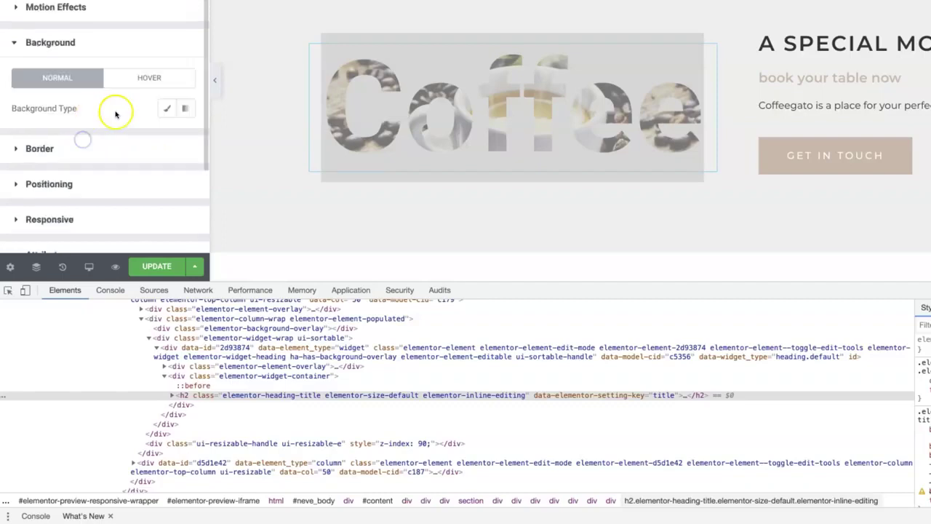
{"action": "left_click", "coordinate": [168, 109]}
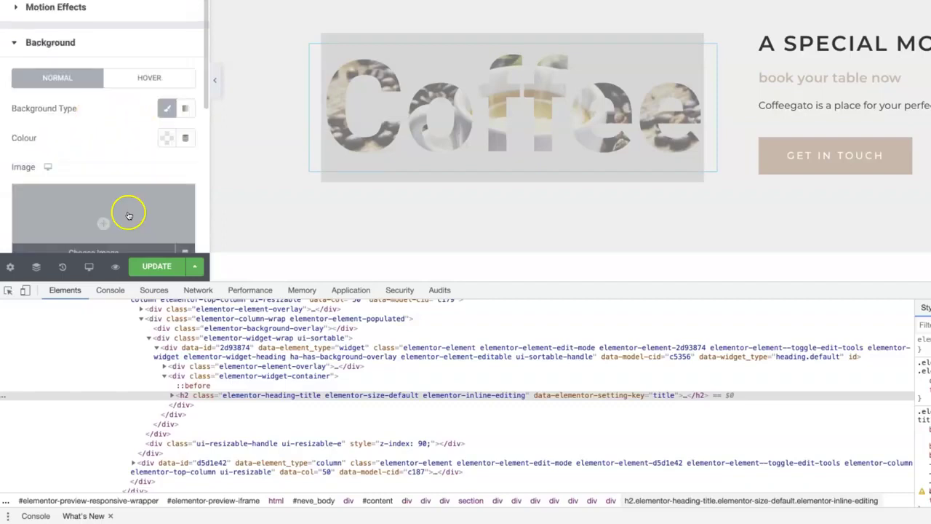
{"action": "scroll", "coordinate": [128, 212], "scroll_direction": "down", "scroll_amount": 2}
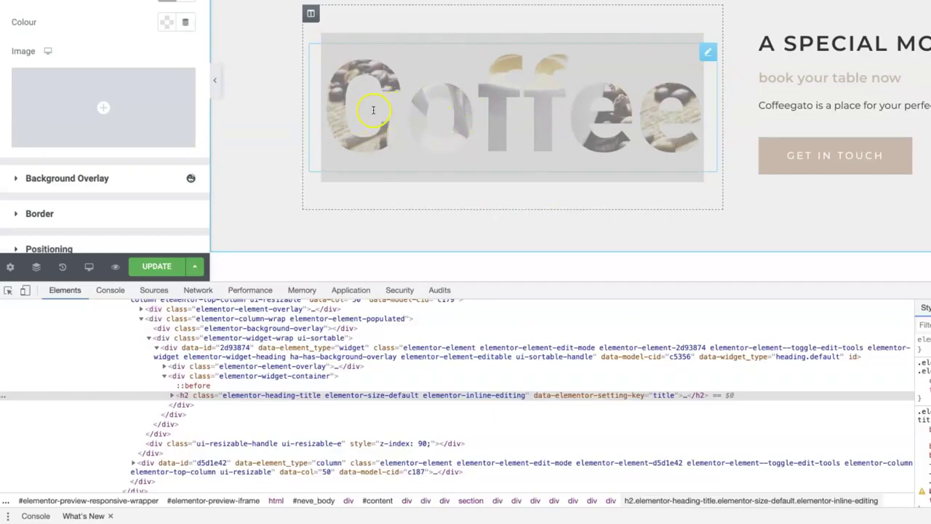
{"action": "scroll", "coordinate": [150, 166], "scroll_direction": "down", "scroll_amount": 3}
{"action": "left_click", "coordinate": [87, 161]}
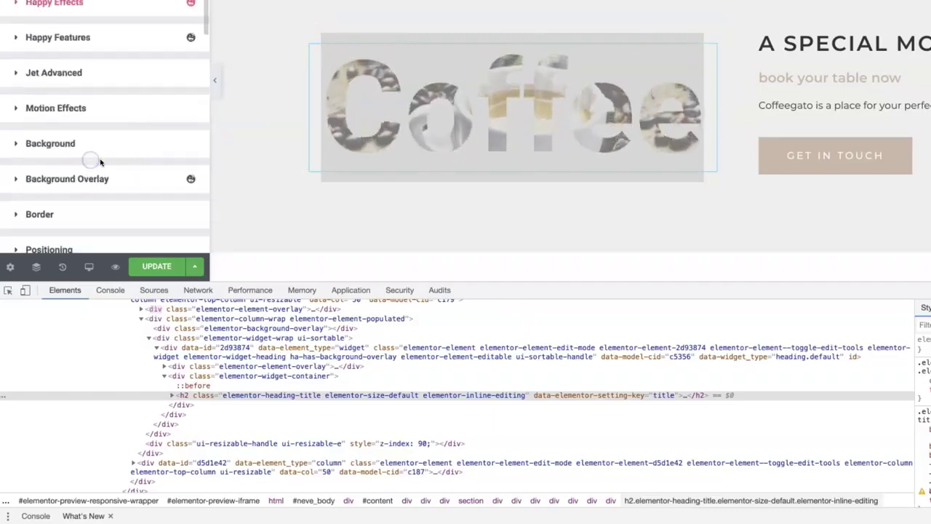
{"action": "scroll", "coordinate": [100, 161], "scroll_direction": "down", "scroll_amount": 5}
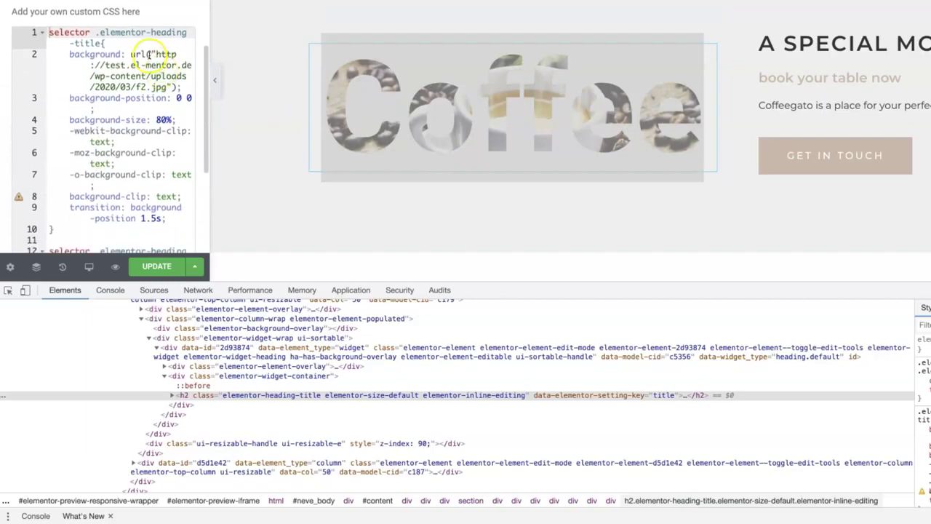